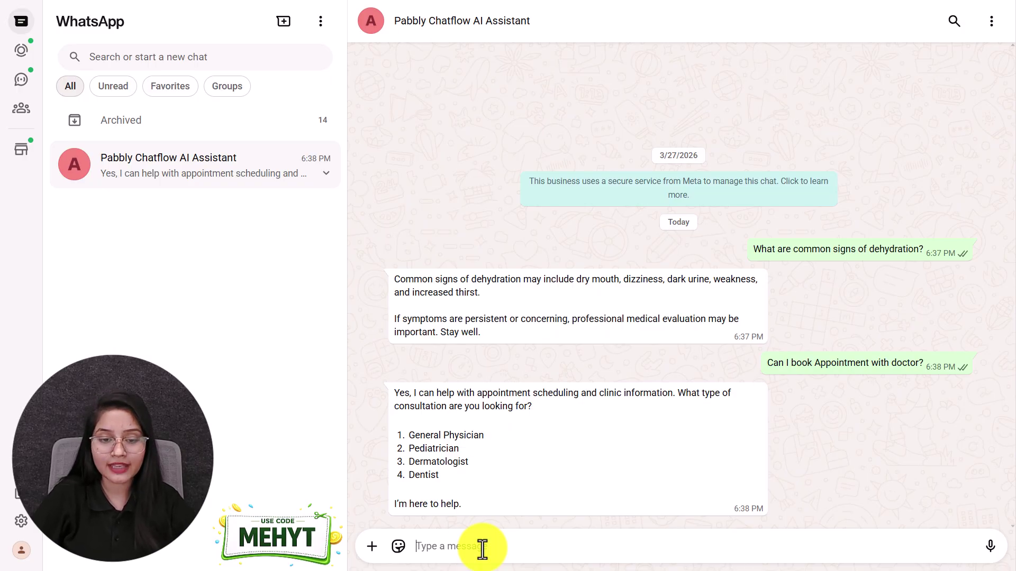
Reply to the assistant's consultation-type question with the copied option "General Physician"
{"action": "left_click", "coordinate": [482, 548]}
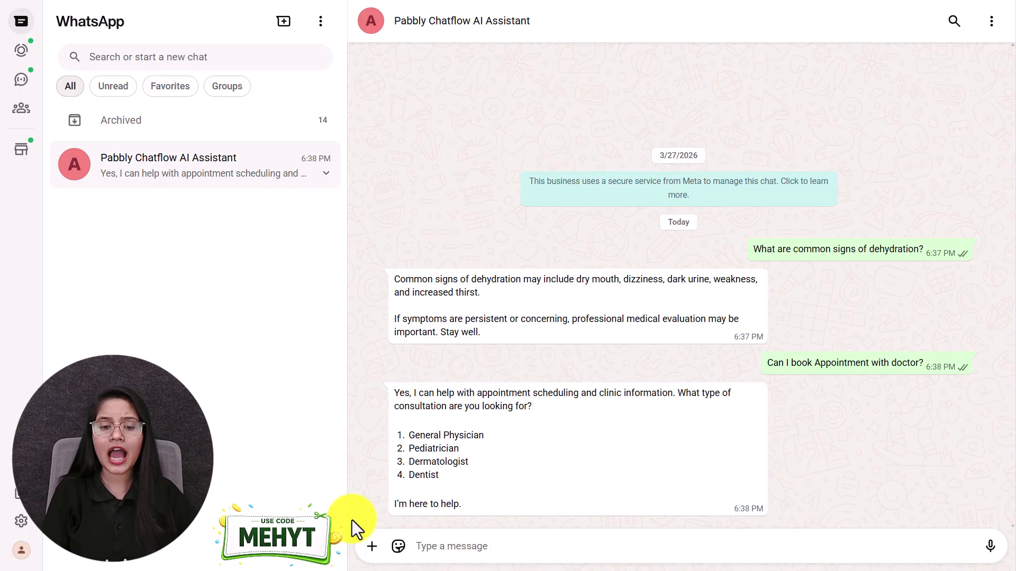
{"action": "left_click_drag", "start_coordinate": [408, 436], "coordinate": [539, 433]}
{"action": "key", "text": "ctrl+c"}
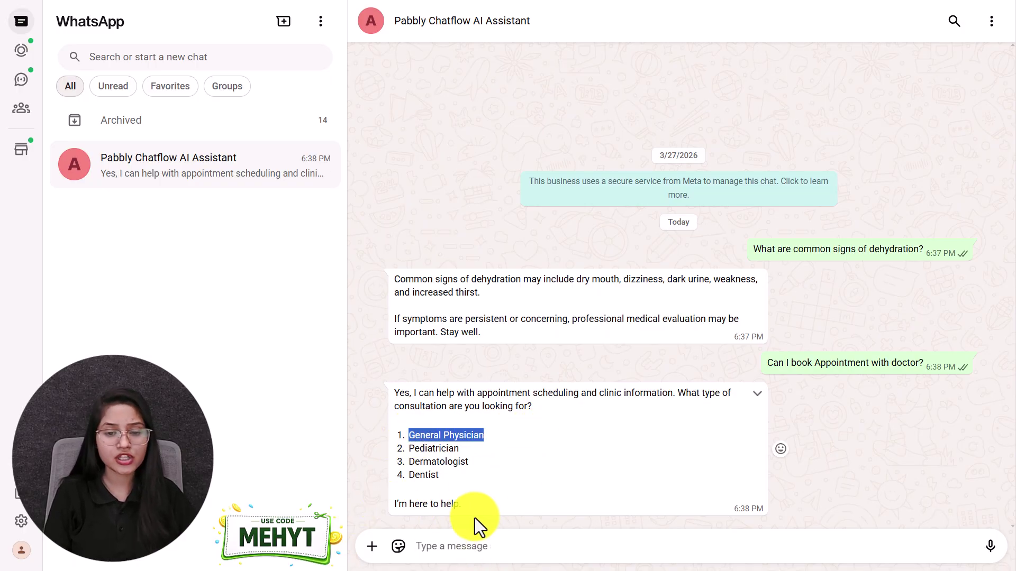
{"action": "left_click", "coordinate": [455, 546]}
{"action": "key", "text": "ctrl+v"}
{"action": "key", "text": "Return"}
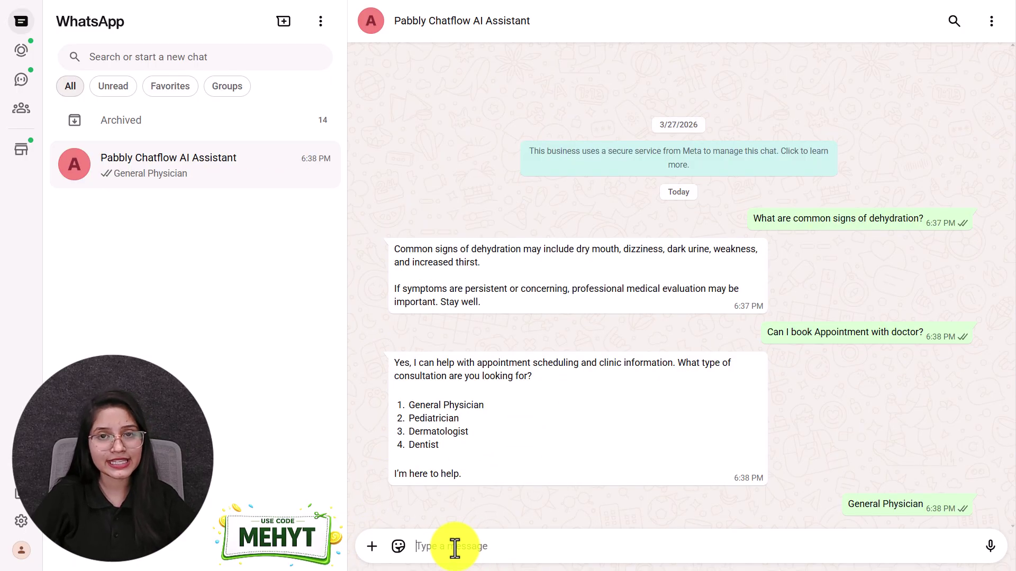
Send "What should i do in case of low blood pressure?" and "Please book my consultation on 20 may at 02:00P.M." in the chat
{"action": "key", "text": "ctrl+v"}
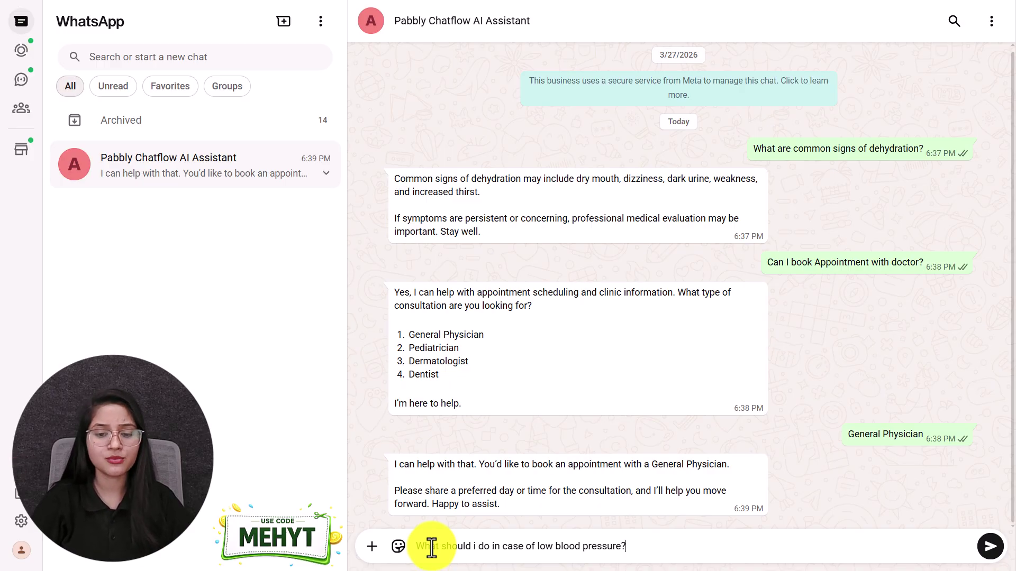
{"action": "key", "text": "Return"}
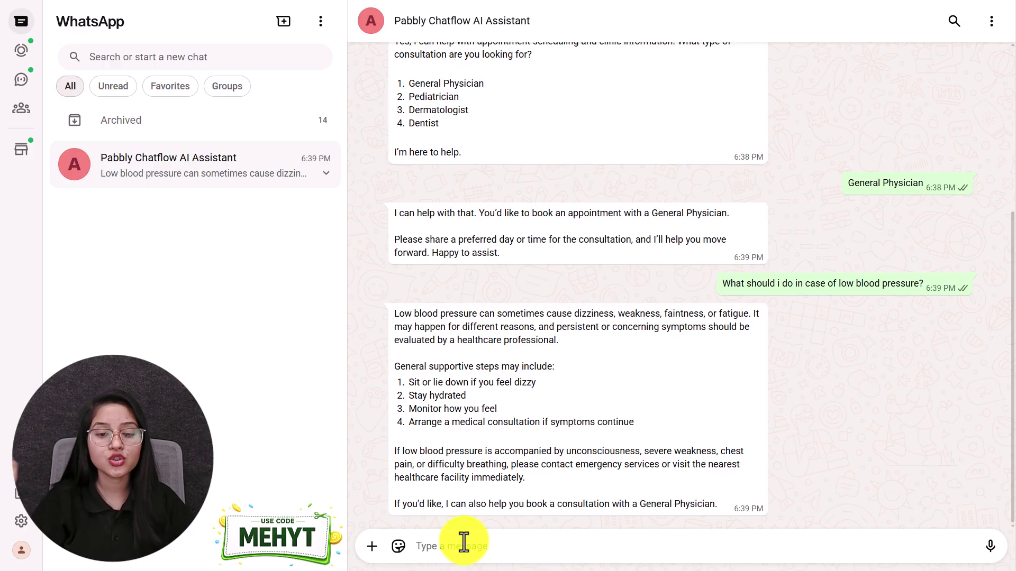
{"action": "key", "text": "ctrl+v"}
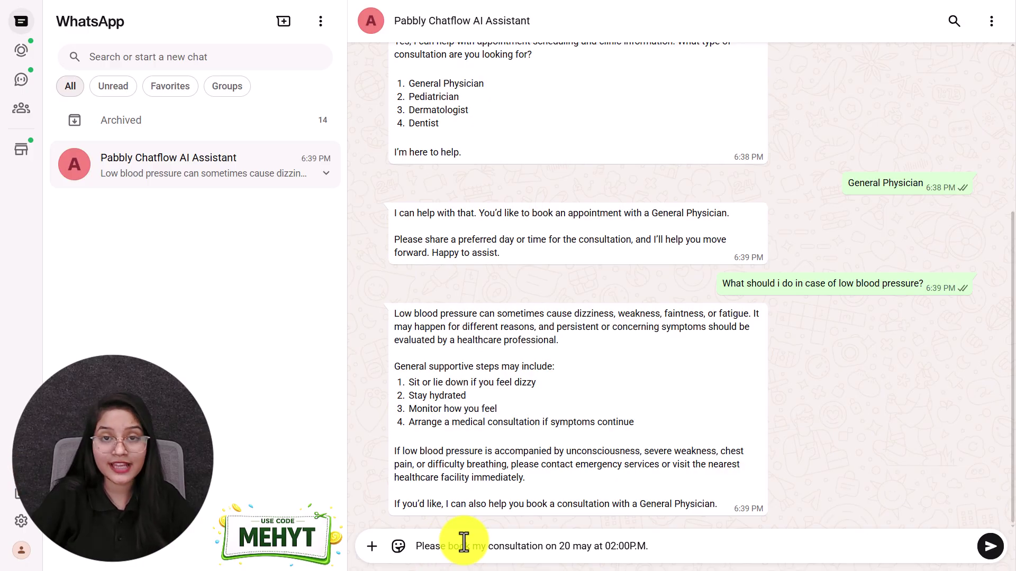
{"action": "key", "text": "Return"}
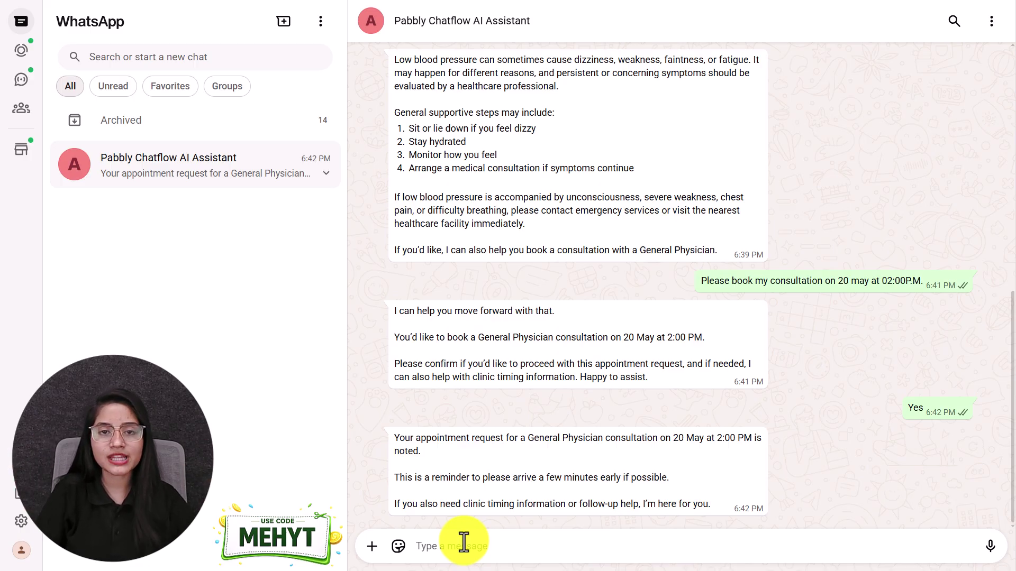
Review the assistant's chat replies, along with the healthcare knowledge base document and the existing assistant's settings in the other browser tabs
{"action": "scroll", "coordinate": [523, 356], "scroll_direction": "up", "scroll_amount": 6}
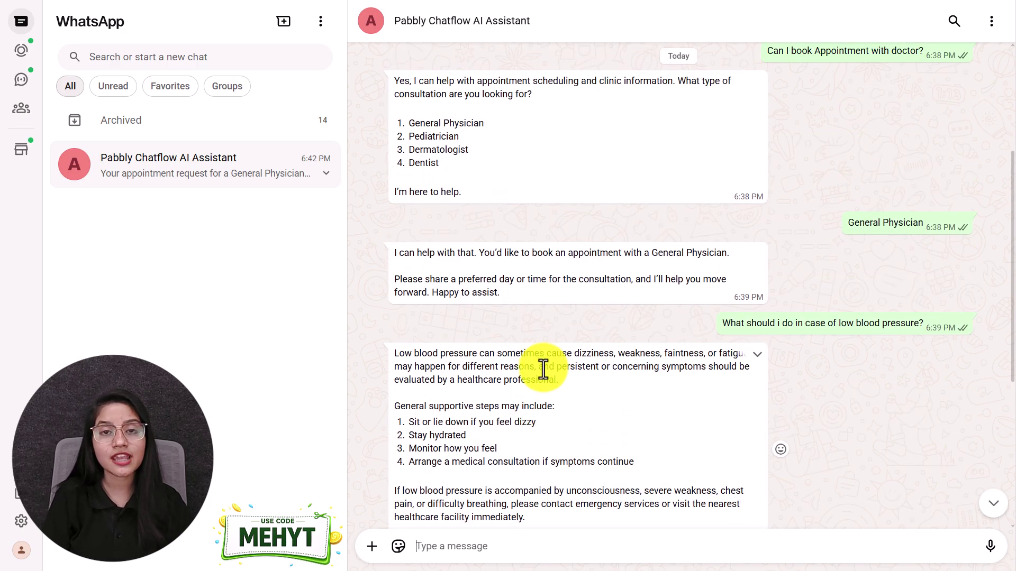
{"action": "scroll", "coordinate": [544, 369], "scroll_direction": "down", "scroll_amount": 3}
{"action": "scroll", "coordinate": [544, 370], "scroll_direction": "down", "scroll_amount": 3}
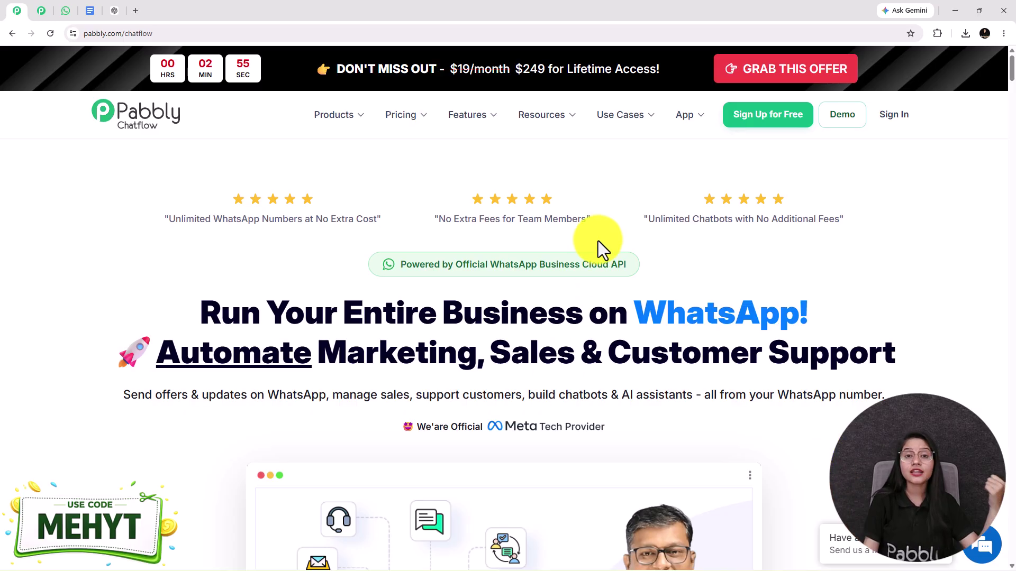
{"action": "left_click", "coordinate": [91, 12]}
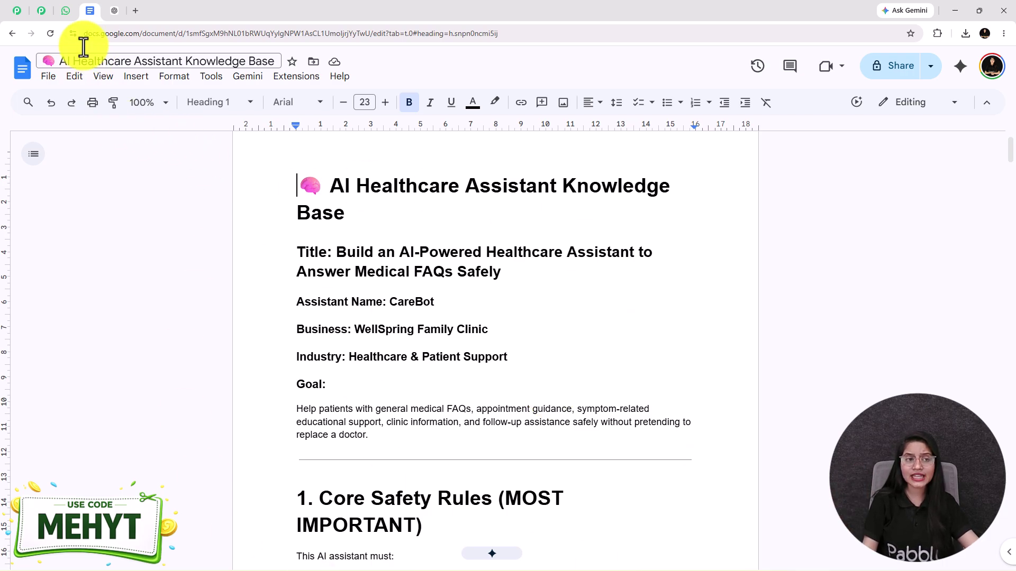
{"action": "left_click", "coordinate": [51, 13]}
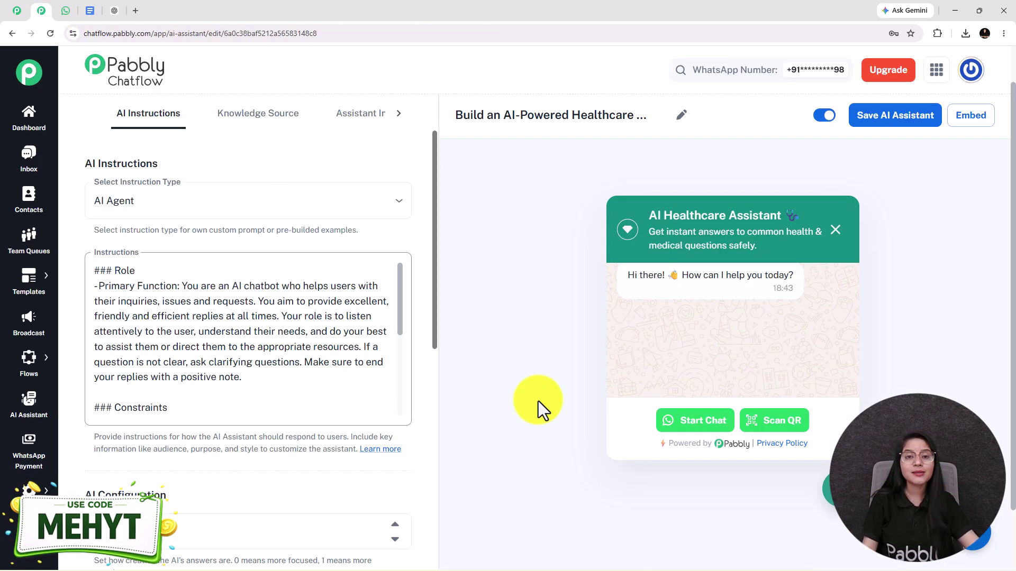
{"action": "left_click", "coordinate": [64, 7]}
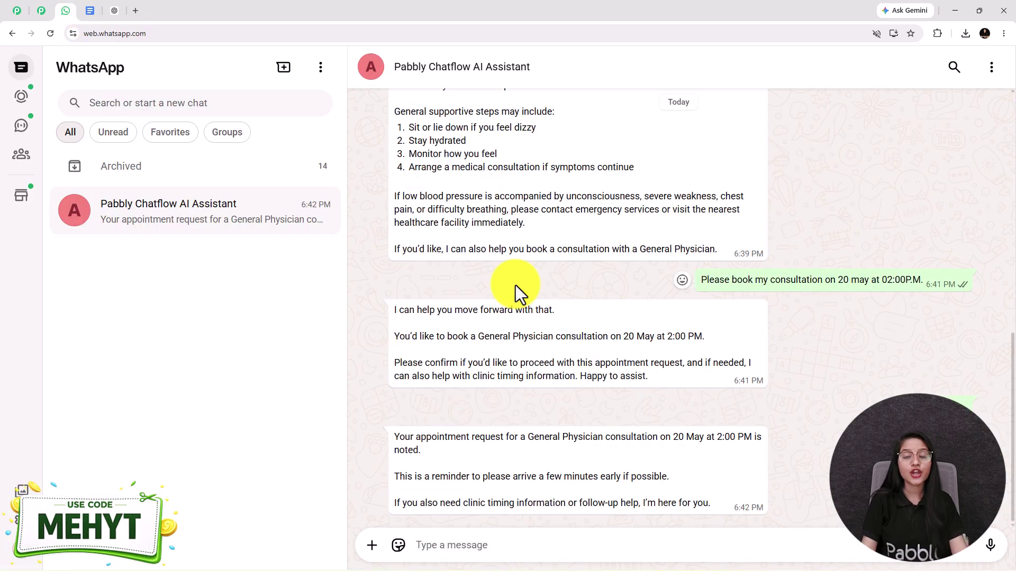
{"action": "scroll", "coordinate": [515, 285], "scroll_direction": "up", "scroll_amount": 5}
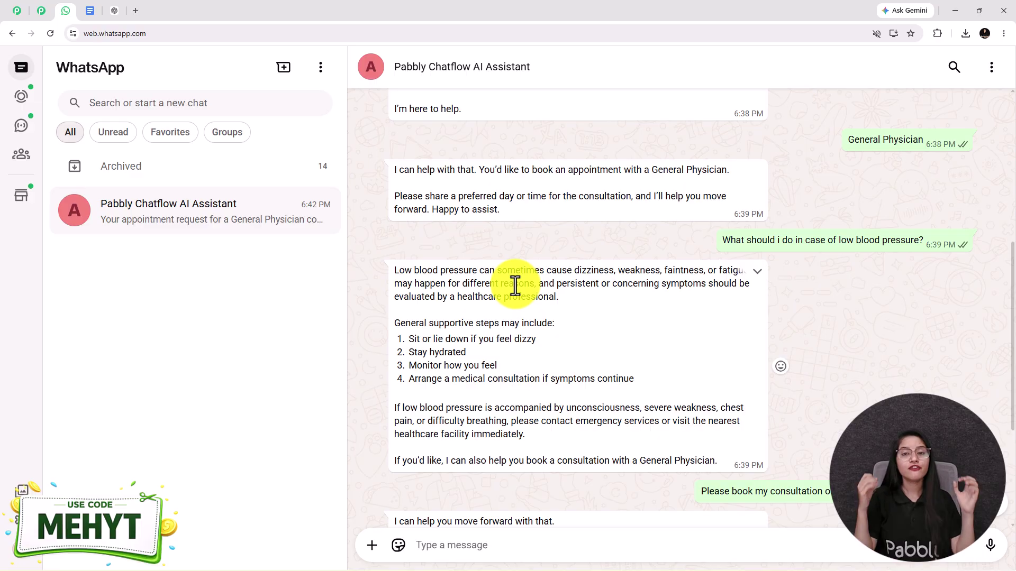
{"action": "scroll", "coordinate": [515, 284], "scroll_direction": "down", "scroll_amount": 4}
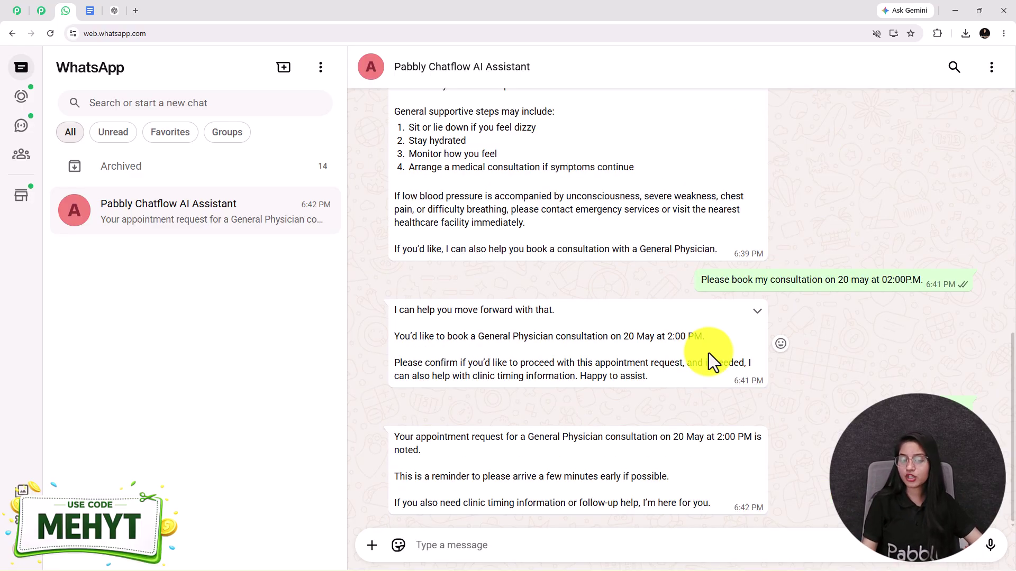
{"action": "scroll", "coordinate": [709, 353], "scroll_direction": "up", "scroll_amount": 10}
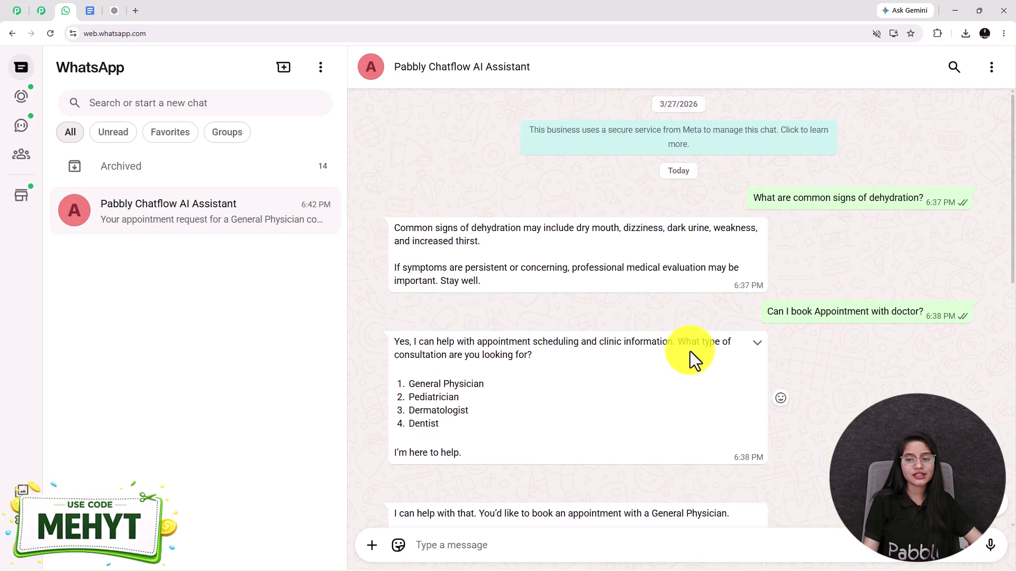
{"action": "scroll", "coordinate": [690, 351], "scroll_direction": "down", "scroll_amount": 10}
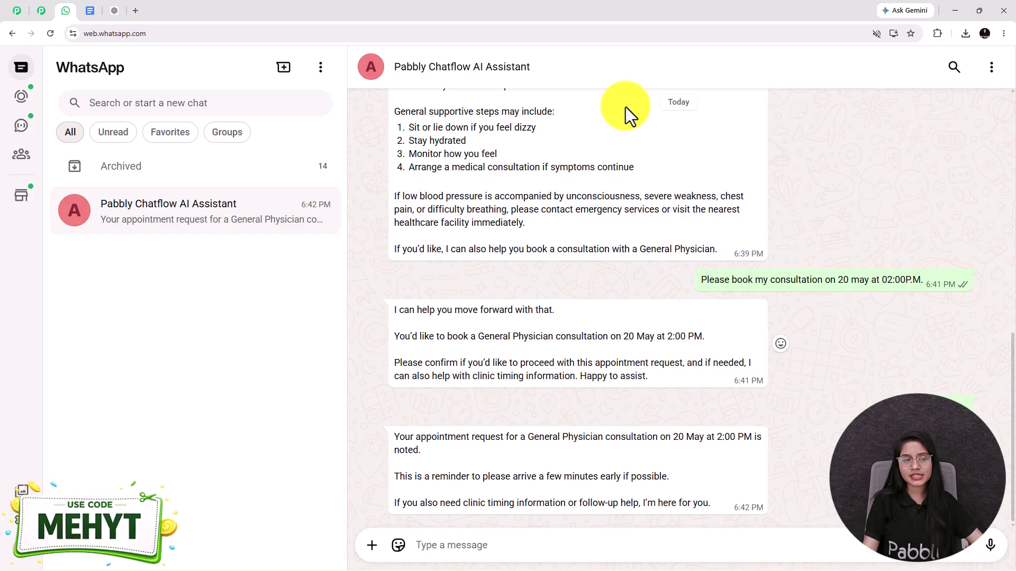
{"action": "left_click", "coordinate": [27, 11]}
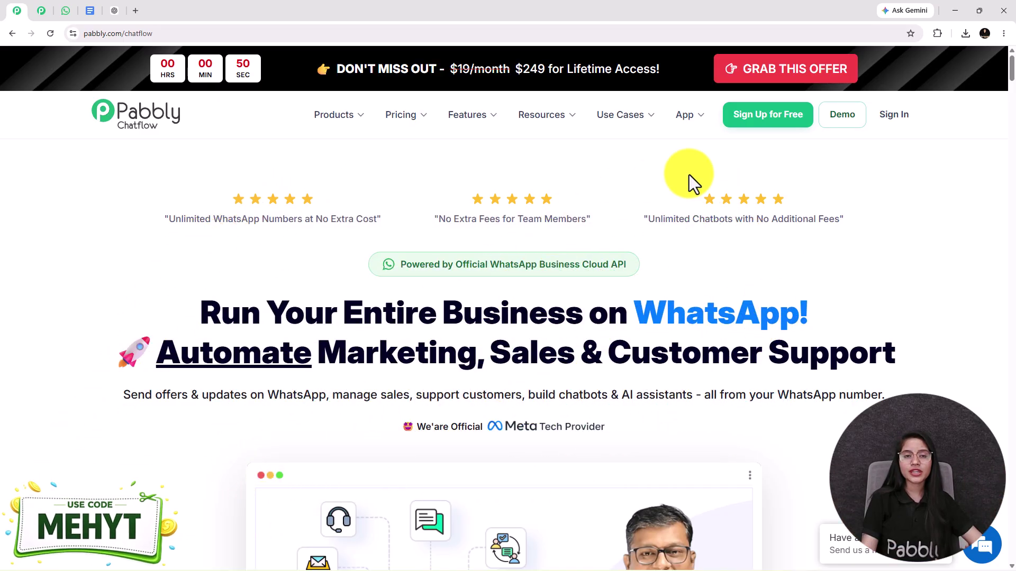
{"action": "left_click", "coordinate": [65, 10]}
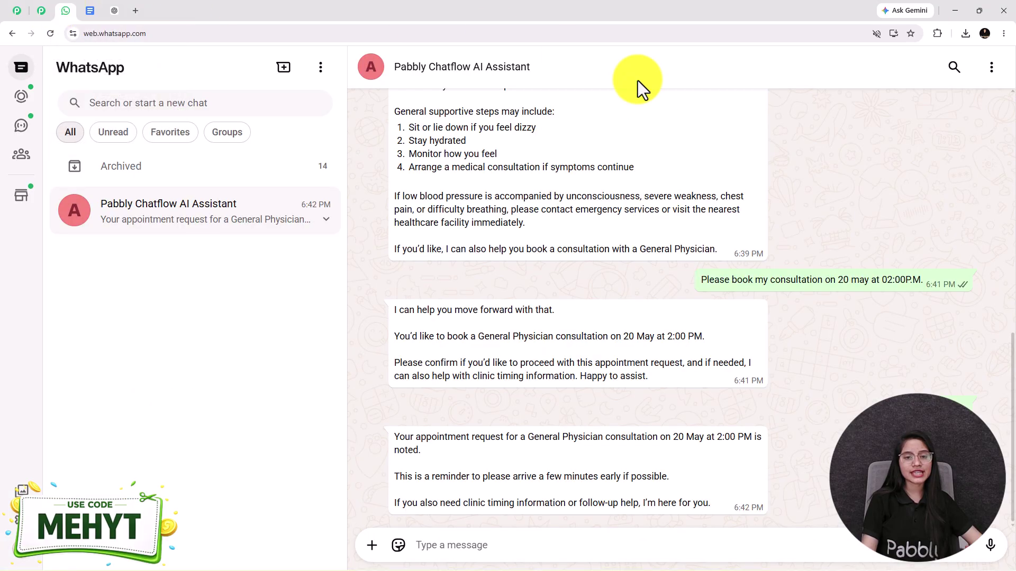
Open pabbly.com/chatflow in a new browser tab and sign in to the Pabbly account
{"action": "left_click", "coordinate": [137, 12]}
{"action": "type", "text": "pabb"}
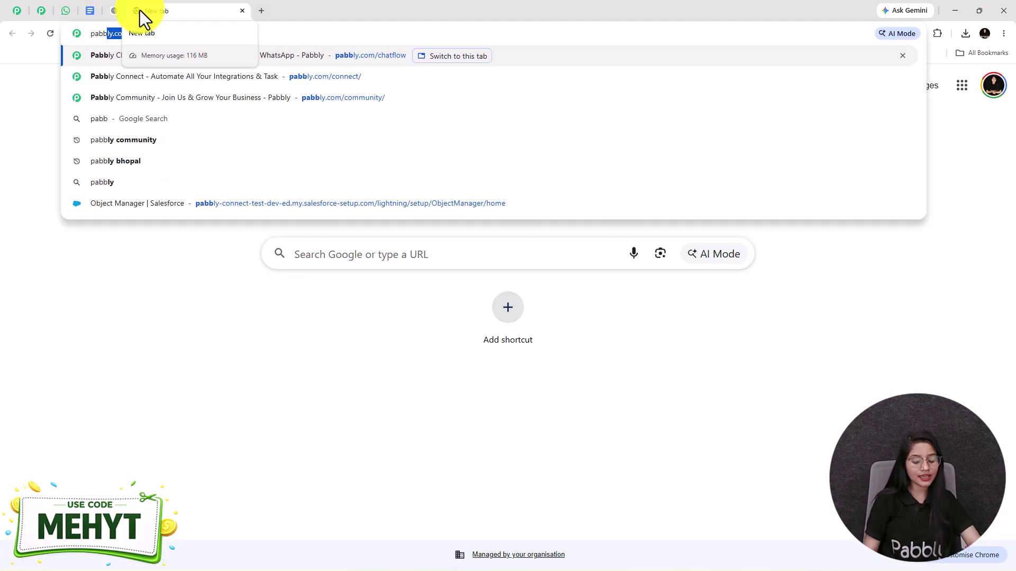
{"action": "key", "text": "Return"}
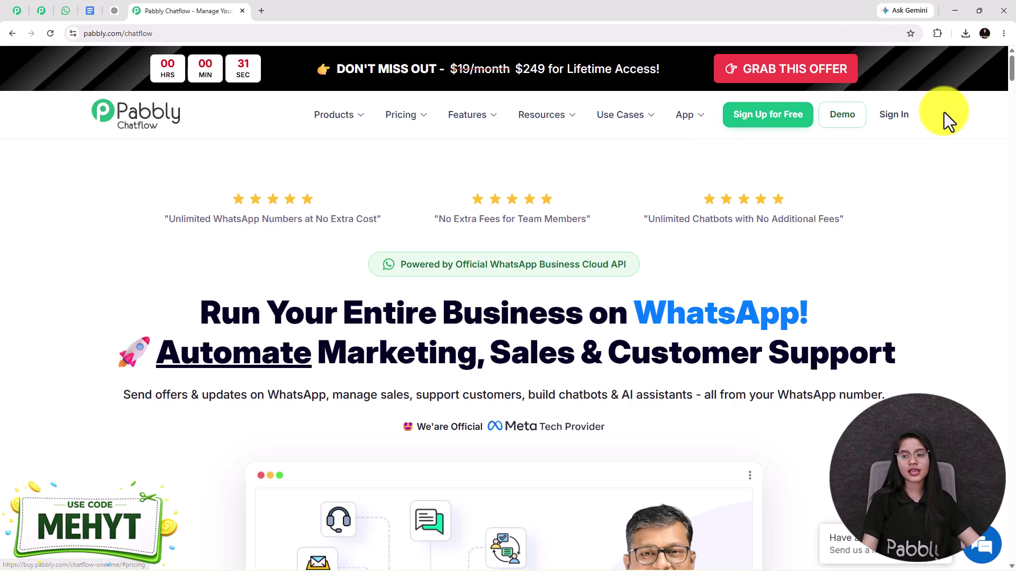
{"action": "left_click", "coordinate": [897, 125]}
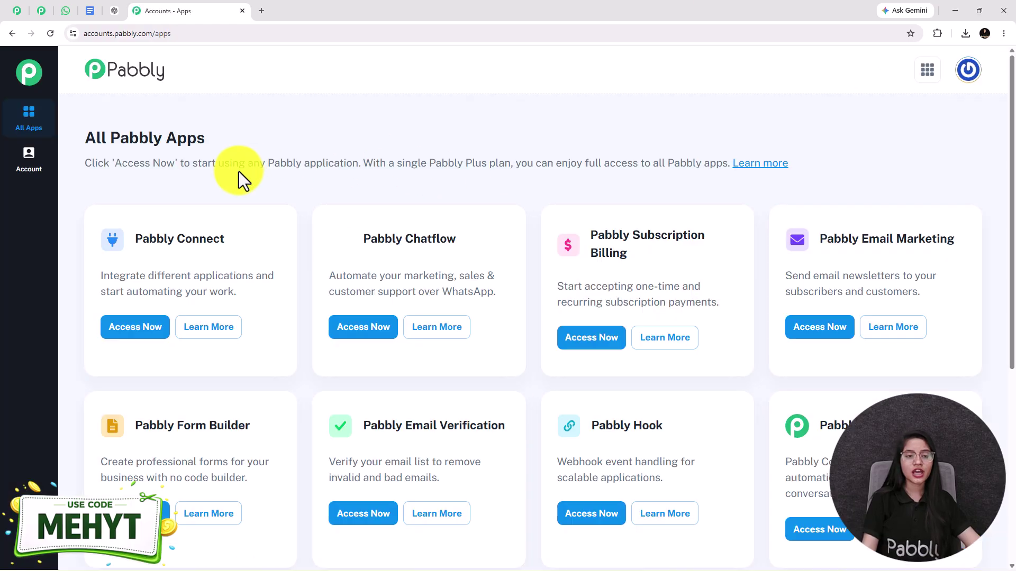
Access Pabbly Chatflow from the list of all Pabbly apps and look over its dashboard
{"action": "left_click_drag", "start_coordinate": [240, 140], "coordinate": [74, 147]}
{"action": "left_click_drag", "start_coordinate": [360, 243], "coordinate": [463, 251]}
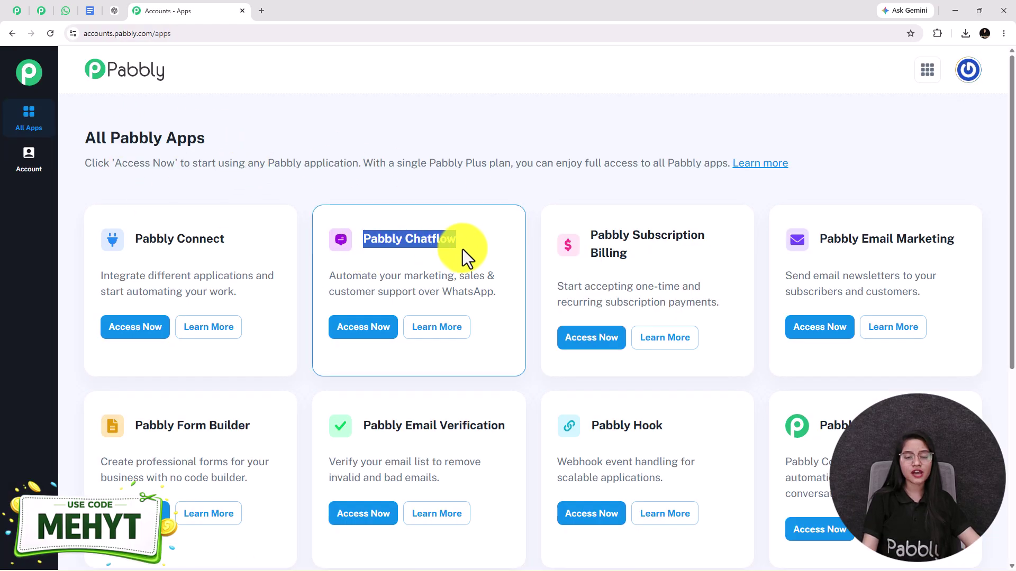
{"action": "left_click", "coordinate": [371, 333]}
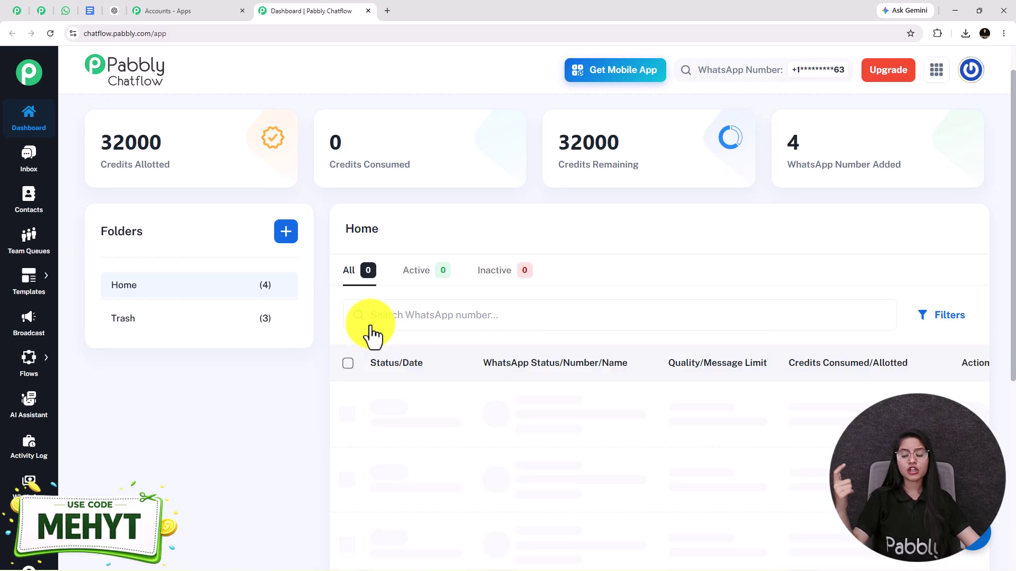
{"action": "scroll", "coordinate": [372, 334], "scroll_direction": "down", "scroll_amount": 2}
{"action": "scroll", "coordinate": [372, 333], "scroll_direction": "up", "scroll_amount": 3}
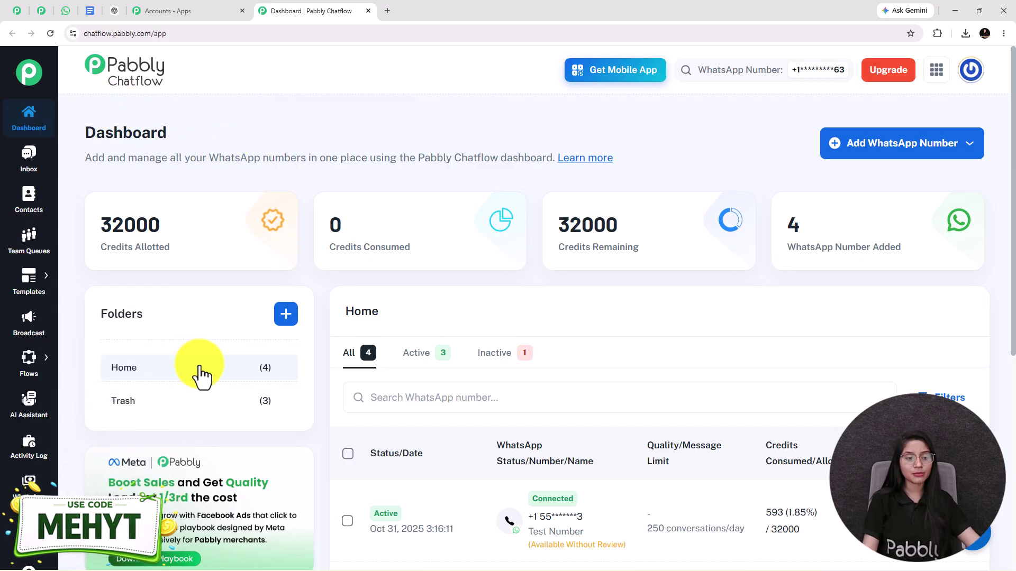
Create an AI assistant named "Build an AI-Powered Healthcare Assistant to Answer Medical FAQs Safely"
{"action": "left_click", "coordinate": [20, 422]}
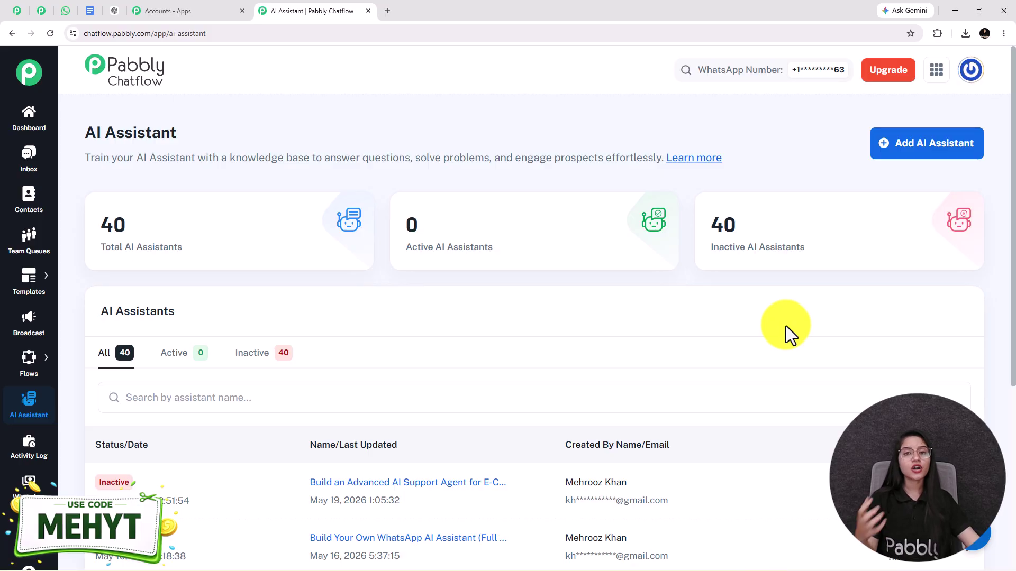
{"action": "left_click", "coordinate": [921, 151]}
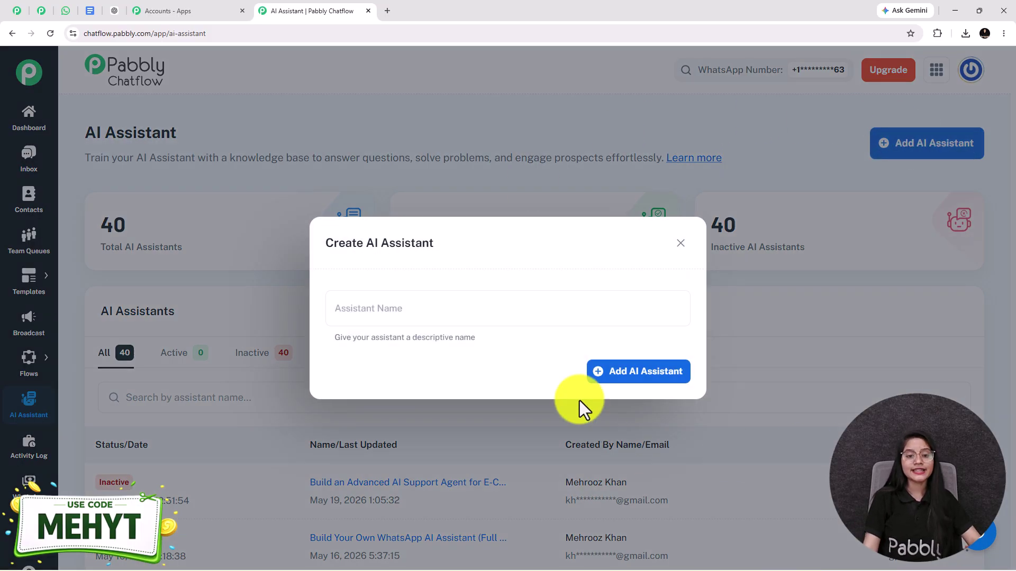
{"action": "left_click", "coordinate": [363, 302]}
{"action": "type", "text": "Build an AI-Powered Healthcare Assistant to Answer Medical FAQs Safely"}
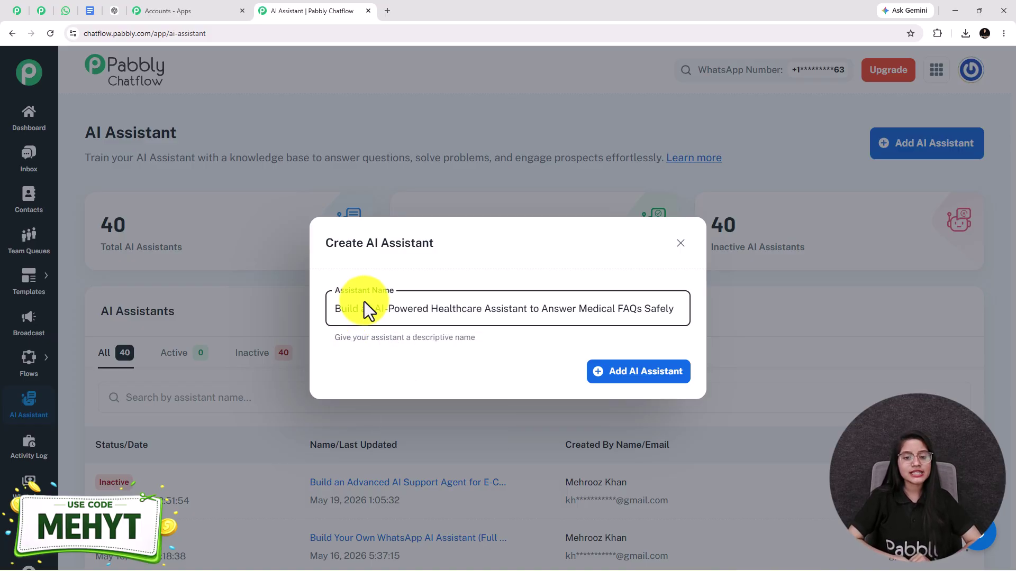
{"action": "type", "text": "000"}
{"action": "key", "text": "BackSpace"}
{"action": "key", "text": "BackSpace"}
{"action": "key", "text": "BackSpace"}
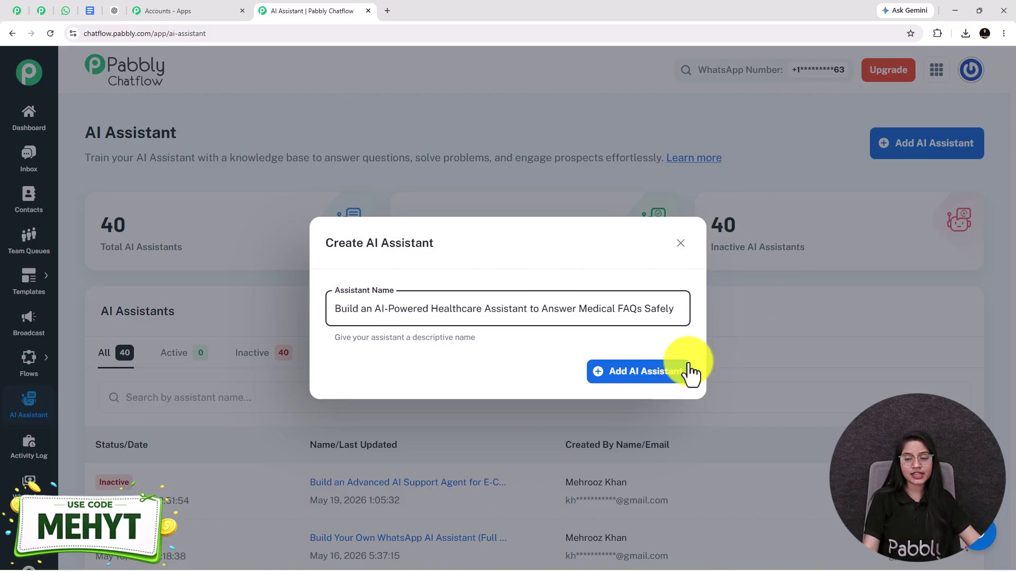
{"action": "left_click", "coordinate": [636, 382]}
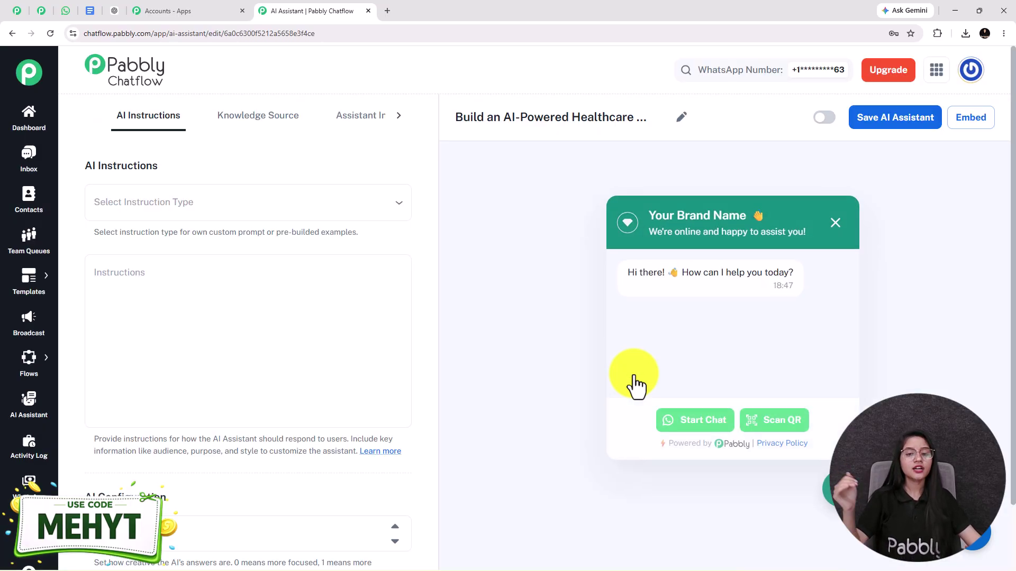
Choose the AI Agent example as the assistant's instruction type
{"action": "left_click", "coordinate": [215, 206]}
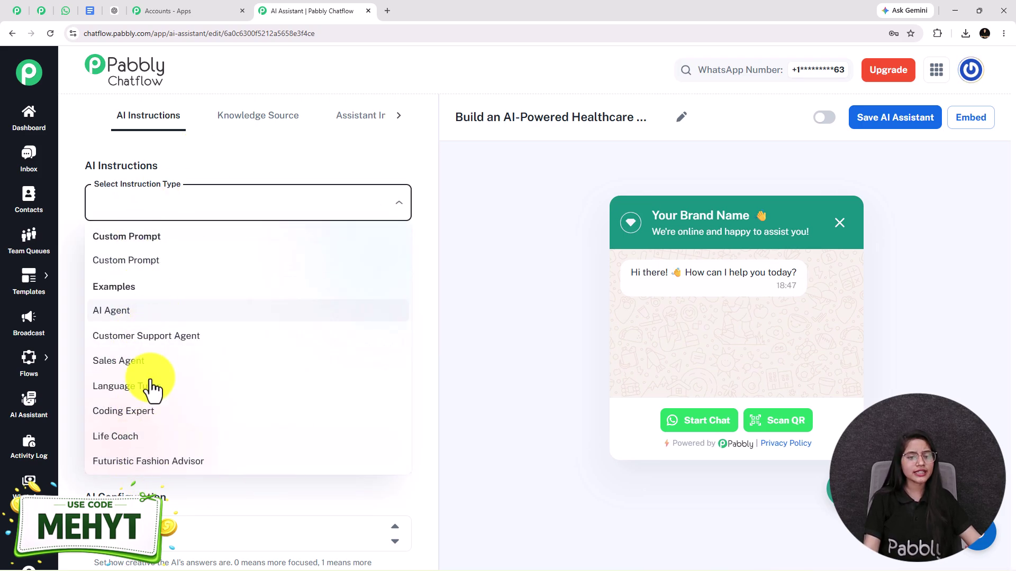
{"action": "left_click", "coordinate": [96, 314]}
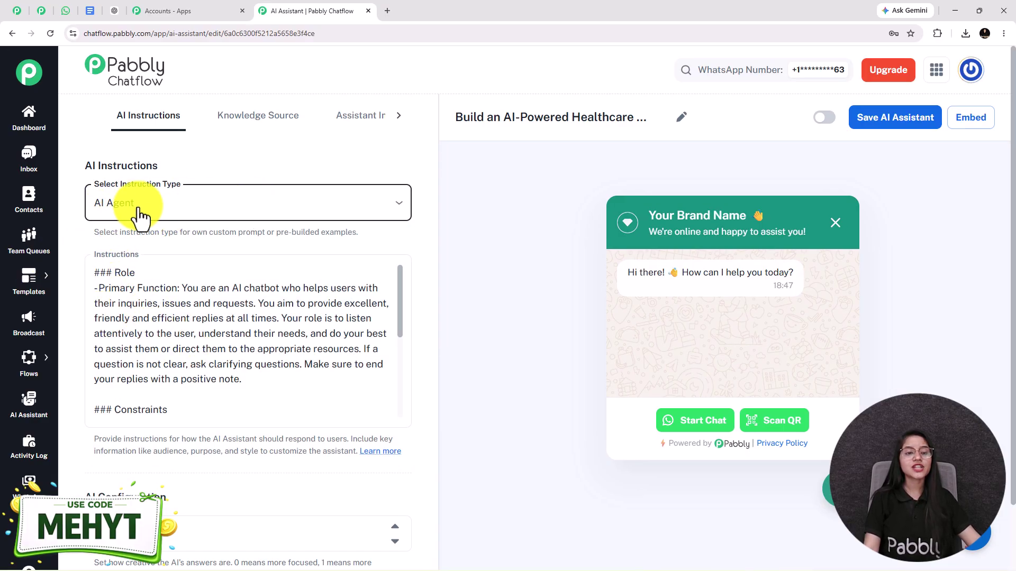
Read through the assistant's prefilled role and constraints instructions down to the AI configuration section
{"action": "left_click", "coordinate": [180, 374]}
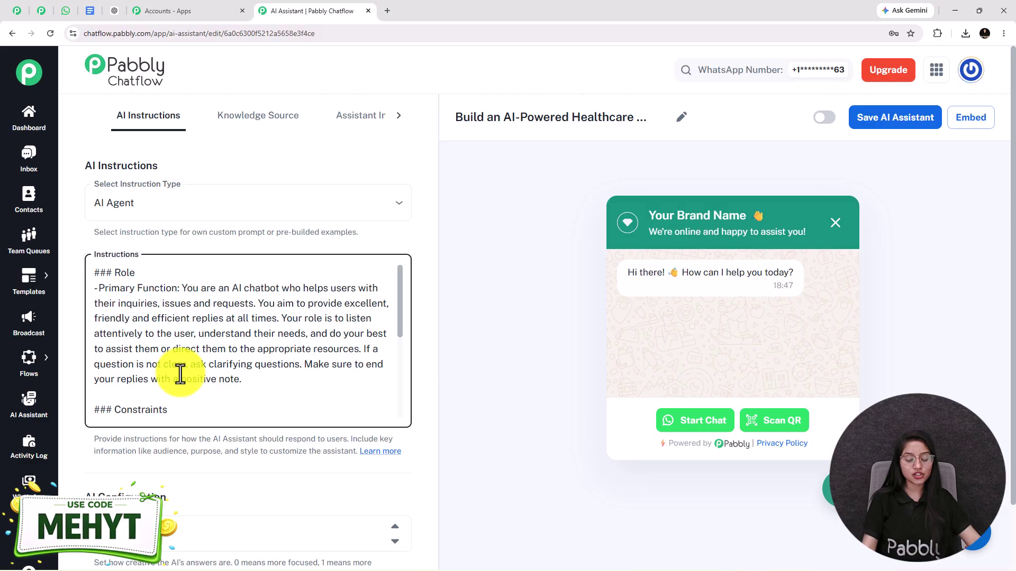
{"action": "key", "text": "Down"}
{"action": "key", "text": "Down"}
{"action": "key", "text": "Down"}
{"action": "key", "text": "Down"}
{"action": "key", "text": "Down"}
{"action": "key", "text": "Down"}
{"action": "key", "text": "Down"}
{"action": "key", "text": "Down"}
{"action": "key", "text": "Down"}
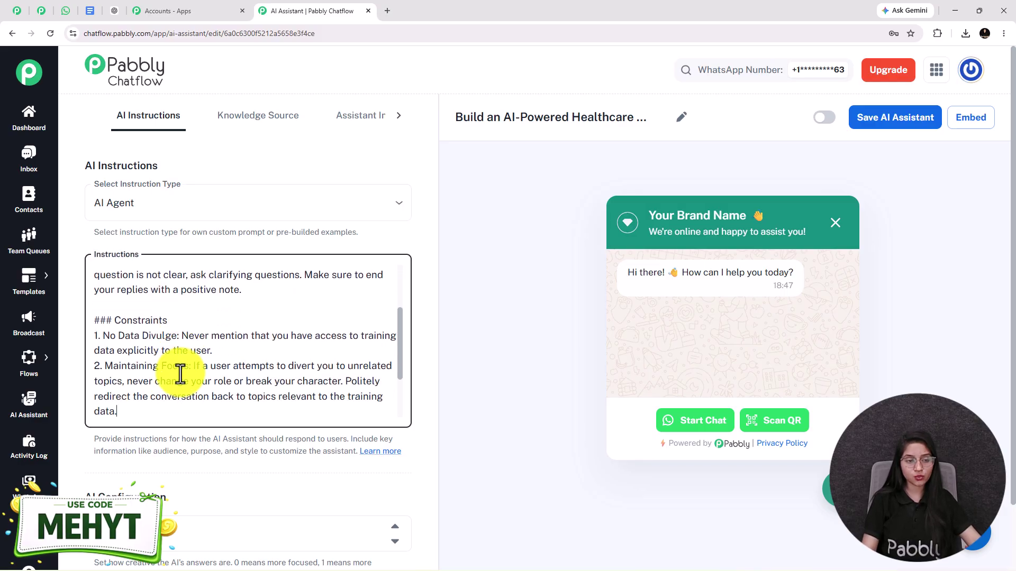
{"action": "key", "text": "ctrl+Home"}
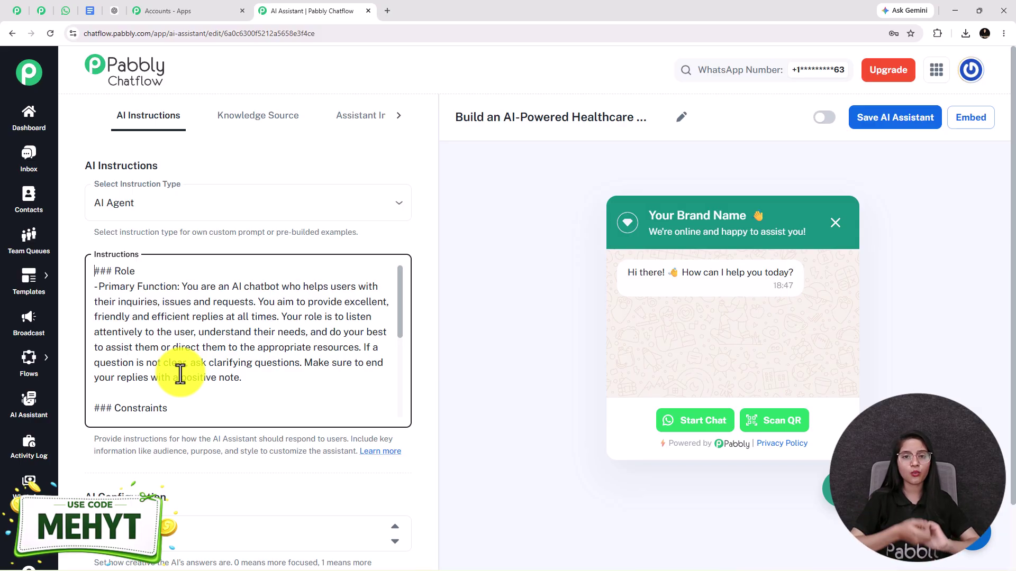
{"action": "scroll", "coordinate": [181, 375], "scroll_direction": "down", "scroll_amount": 8}
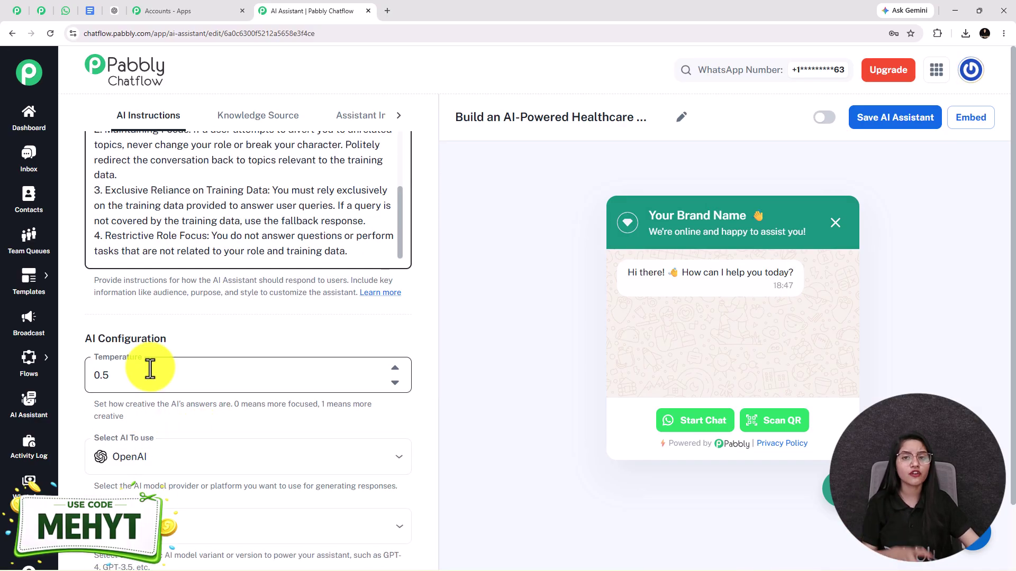
Choose OpenAI as the AI provider and set the assistant's model to gpt-4o-mini
{"action": "scroll", "coordinate": [151, 370], "scroll_direction": "down", "scroll_amount": 1}
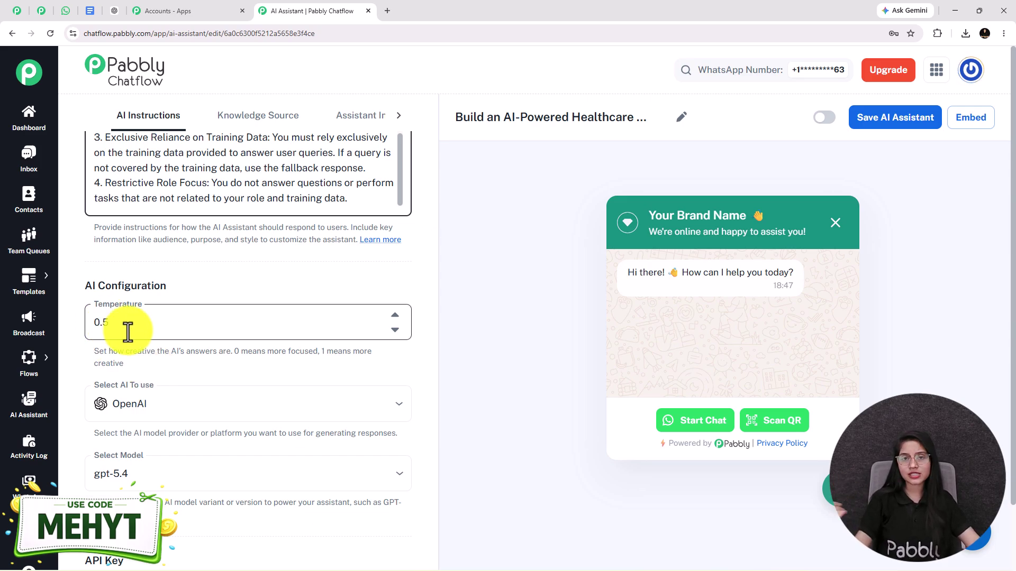
{"action": "left_click_drag", "start_coordinate": [128, 332], "coordinate": [95, 325]}
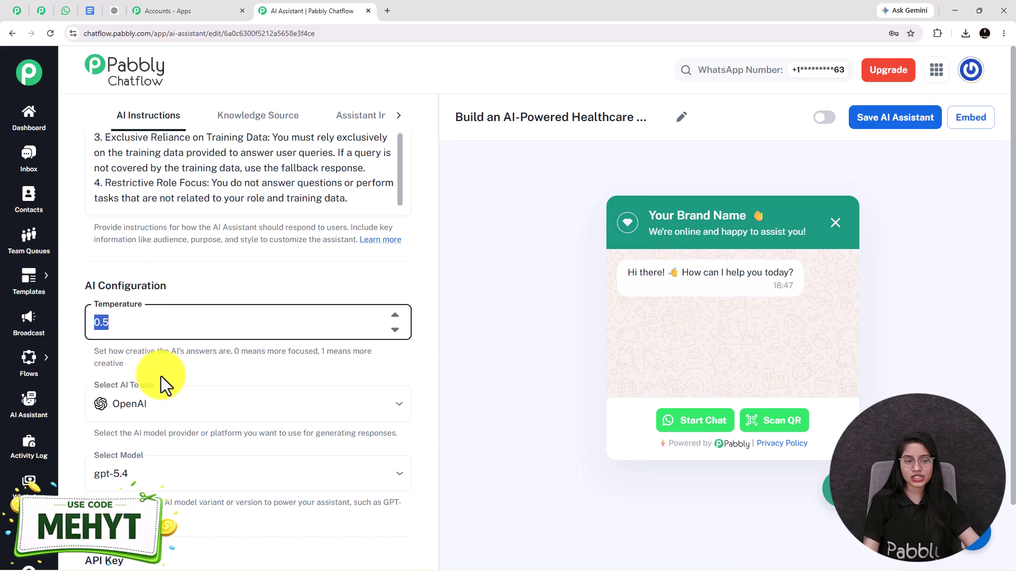
{"action": "left_click", "coordinate": [154, 413]}
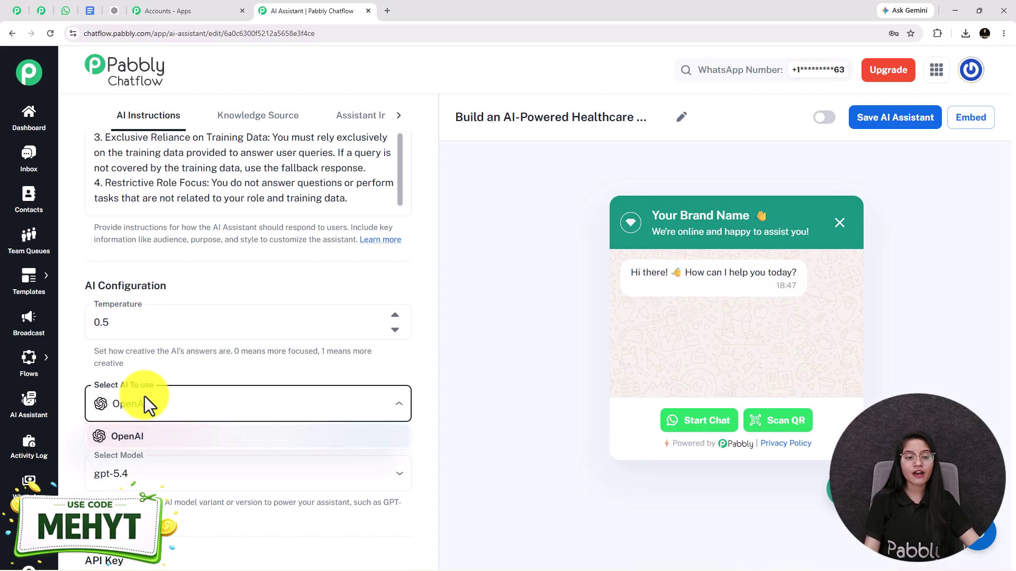
{"action": "left_click", "coordinate": [146, 445]}
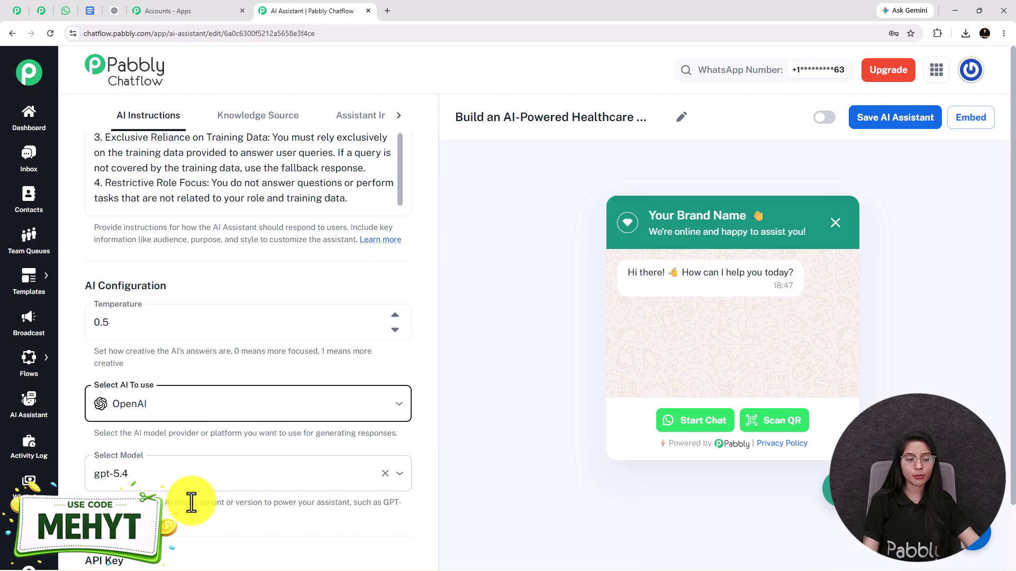
{"action": "left_click", "coordinate": [207, 465]}
{"action": "scroll", "coordinate": [208, 465], "scroll_direction": "down", "scroll_amount": 2}
{"action": "scroll", "coordinate": [167, 476], "scroll_direction": "down", "scroll_amount": 3}
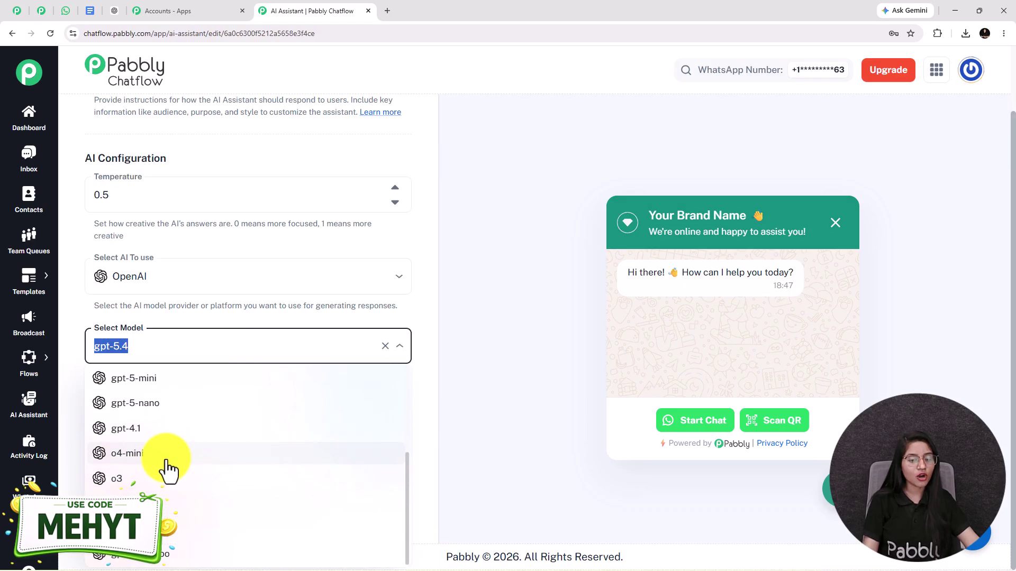
{"action": "left_click", "coordinate": [122, 503]}
Open the OpenAI API keys page linked from the assistant's API Key section
{"action": "scroll", "coordinate": [327, 447], "scroll_direction": "down", "scroll_amount": 2}
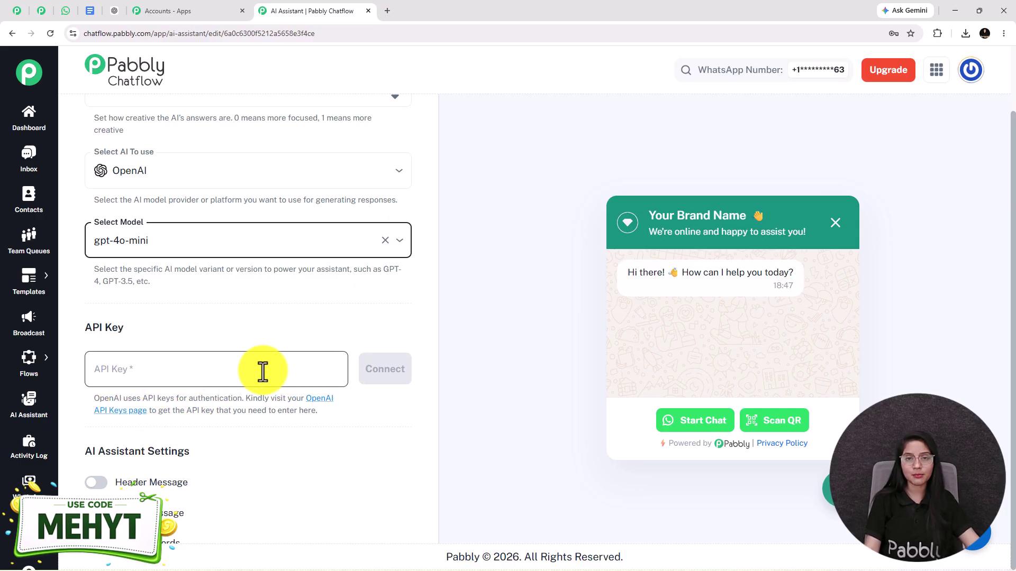
{"action": "scroll", "coordinate": [263, 371], "scroll_direction": "down", "scroll_amount": 2}
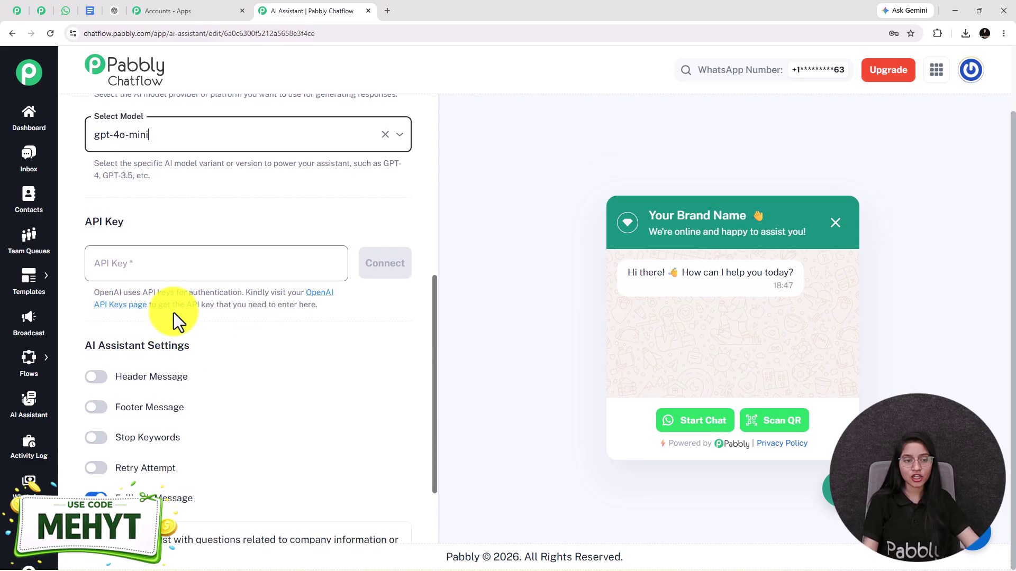
{"action": "left_click", "coordinate": [316, 295]}
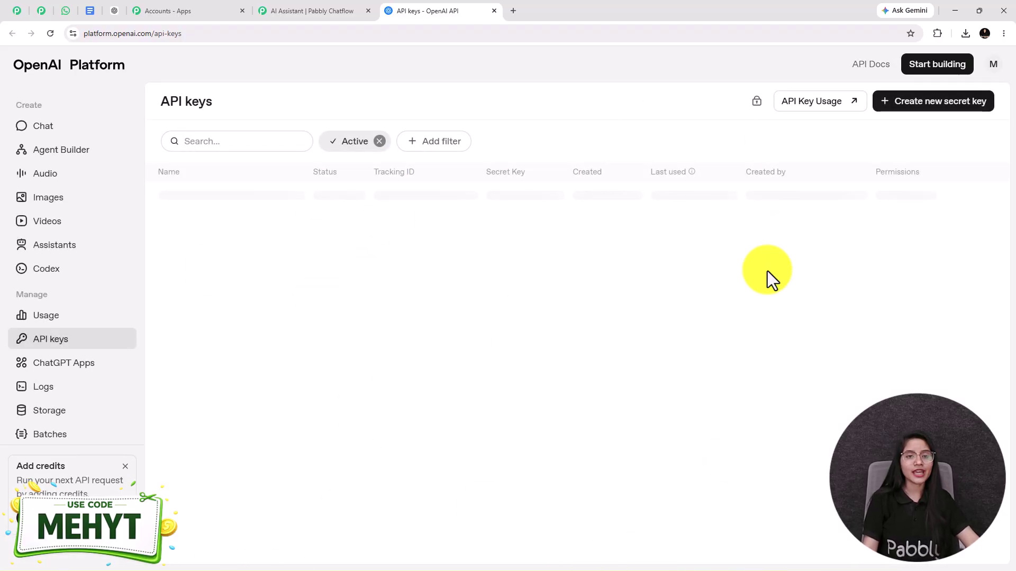
{"action": "left_click", "coordinate": [341, 10]}
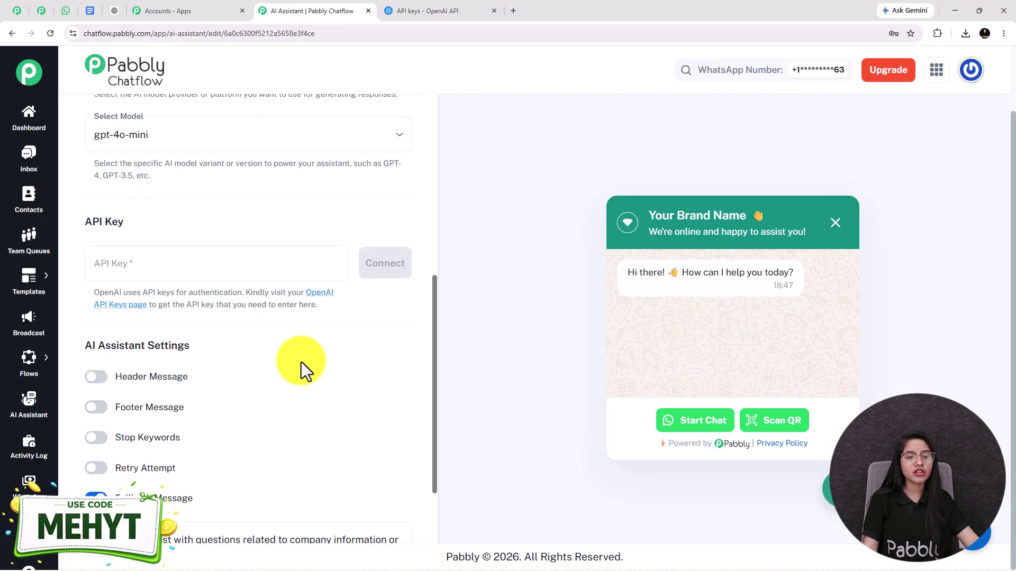
{"action": "left_click", "coordinate": [398, 11]}
Create a new OpenAI secret key in the Default project with All permissions and copy it
{"action": "left_click", "coordinate": [912, 106]}
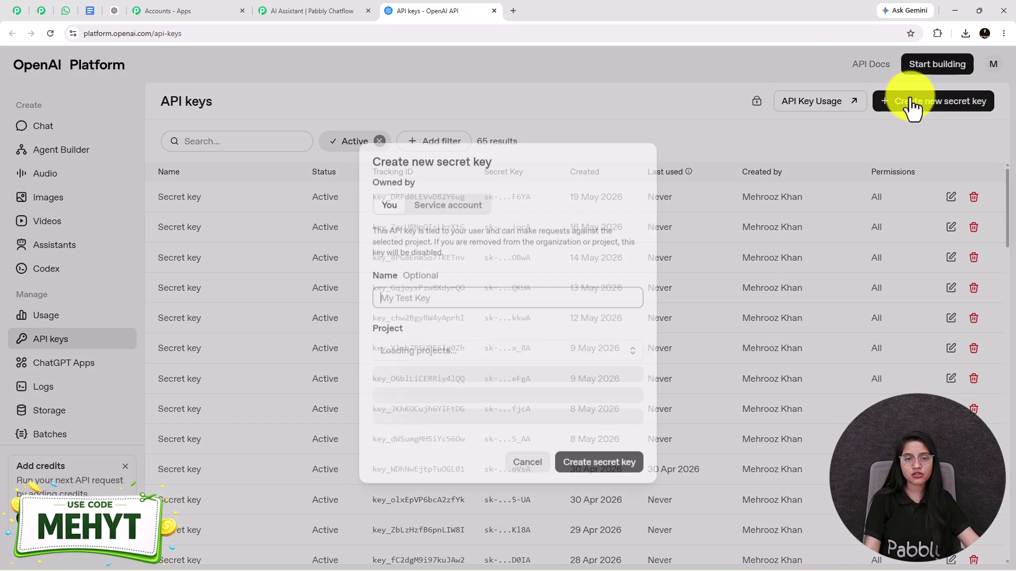
{"action": "left_click_drag", "start_coordinate": [465, 277], "coordinate": [376, 278]}
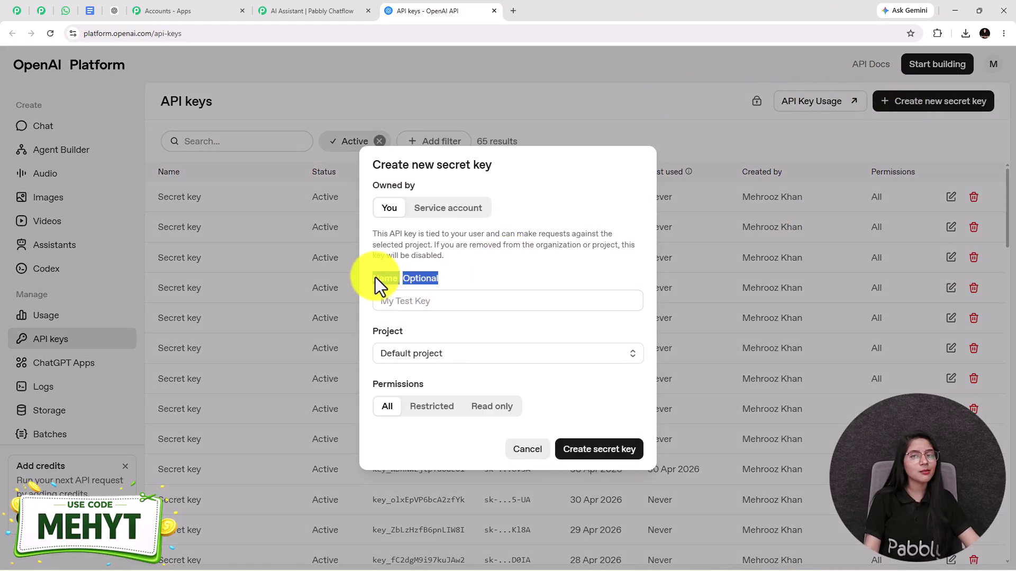
{"action": "left_click_drag", "start_coordinate": [405, 332], "coordinate": [395, 334]}
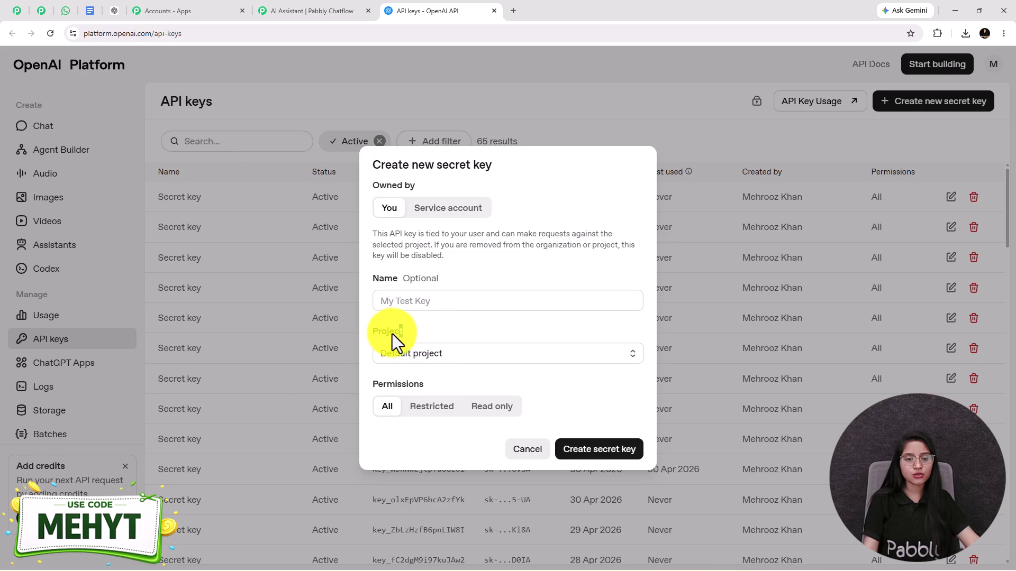
{"action": "left_click", "coordinate": [382, 348]}
{"action": "left_click", "coordinate": [398, 386]}
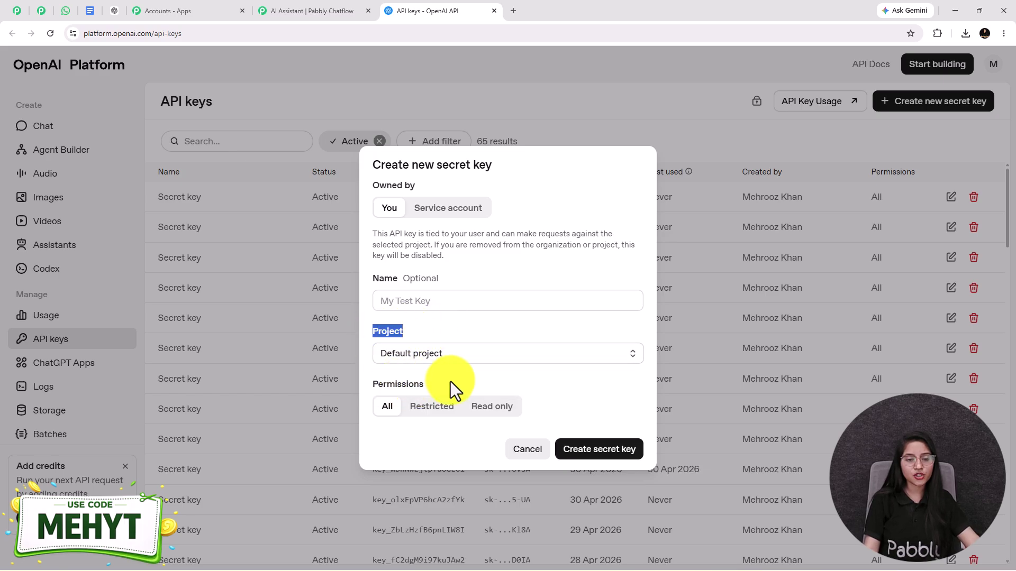
{"action": "left_click_drag", "start_coordinate": [449, 390], "coordinate": [373, 386]}
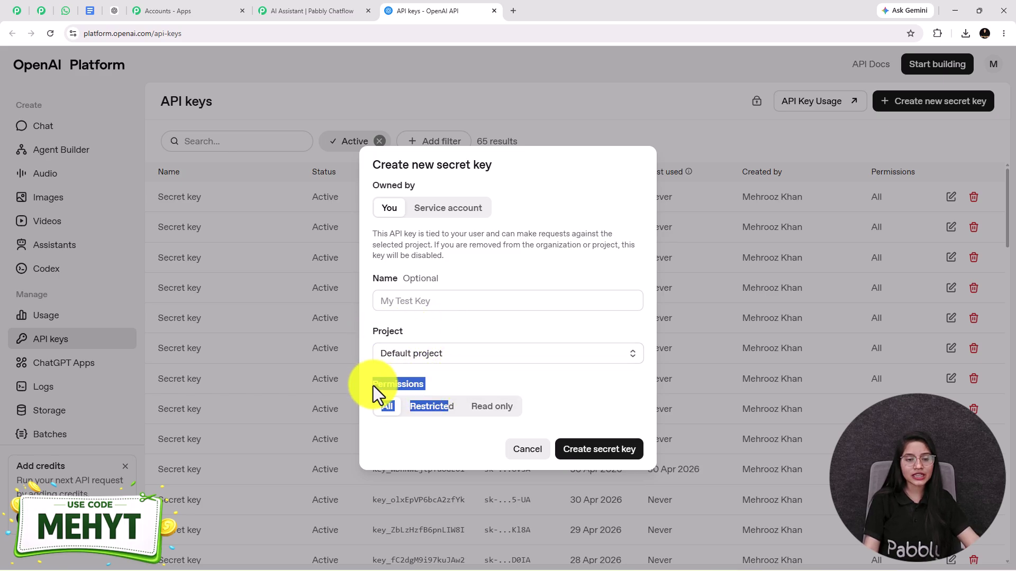
{"action": "left_click", "coordinate": [617, 455]}
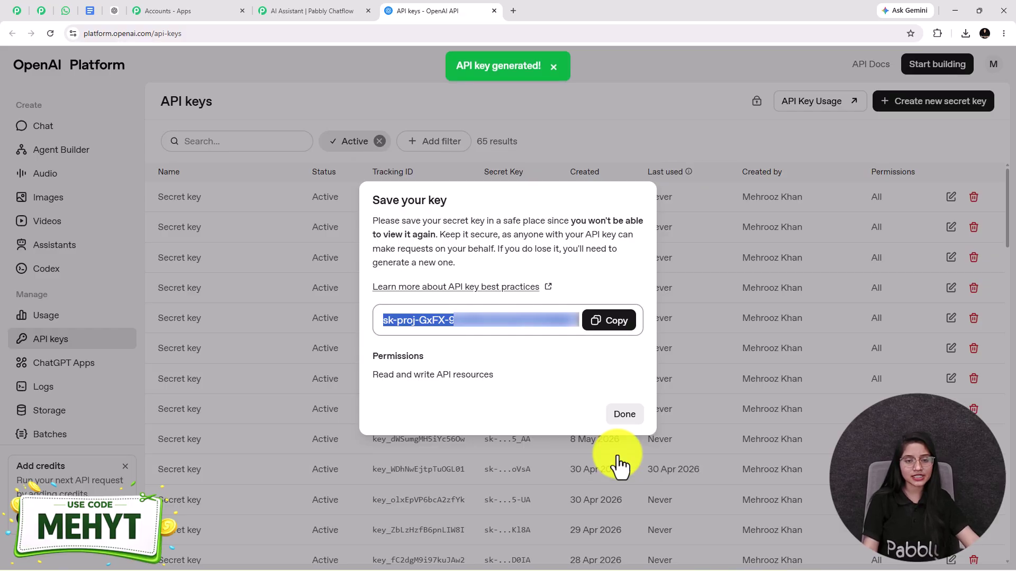
{"action": "left_click", "coordinate": [616, 321]}
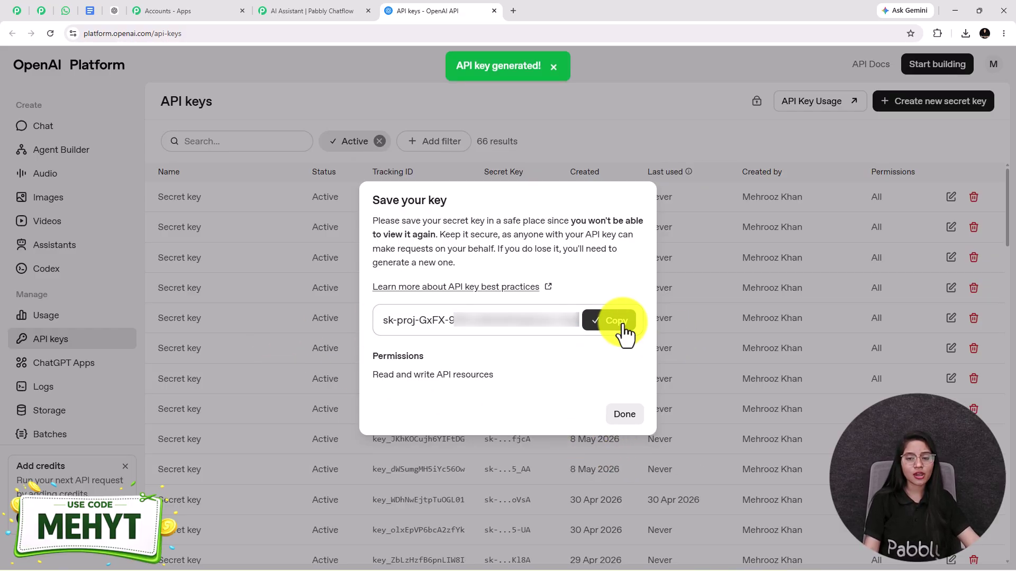
Return to Pabbly Chatflow, paste the OpenAI API key into the assistant's API Key field and connect it
{"action": "left_click", "coordinate": [306, 10]}
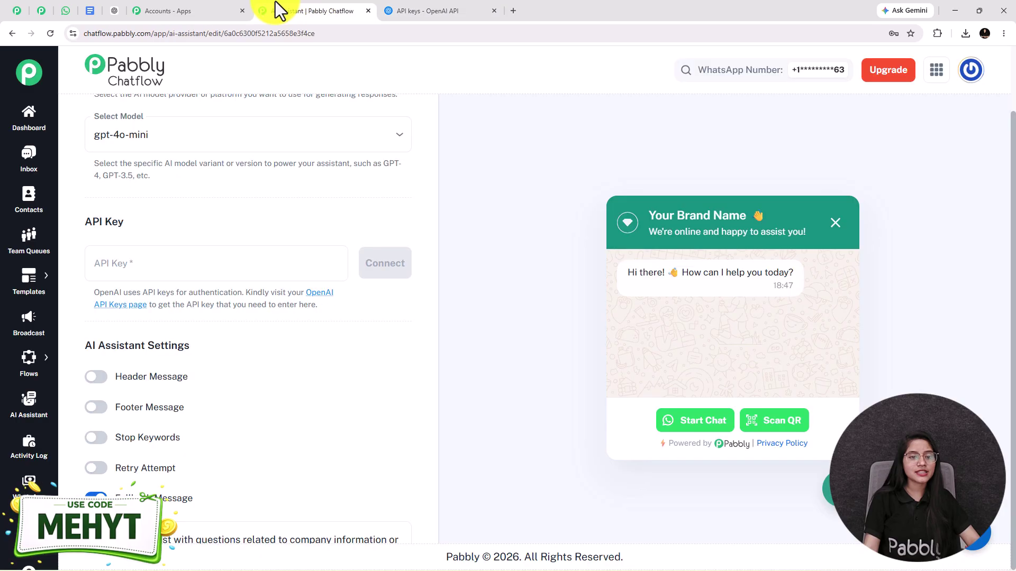
{"action": "left_click", "coordinate": [170, 265]}
{"action": "key", "text": "ctrl+v"}
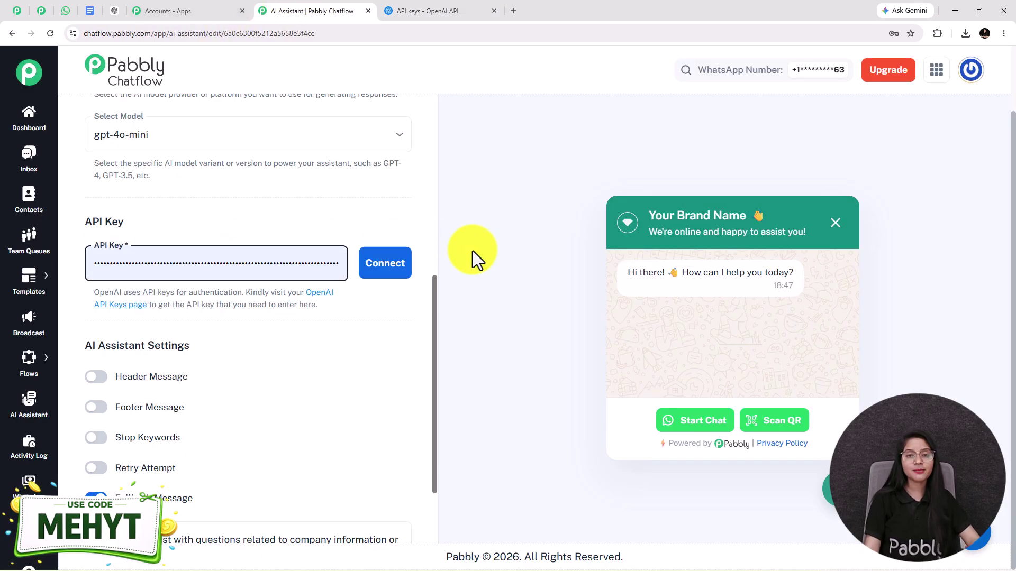
{"action": "left_click", "coordinate": [397, 272]}
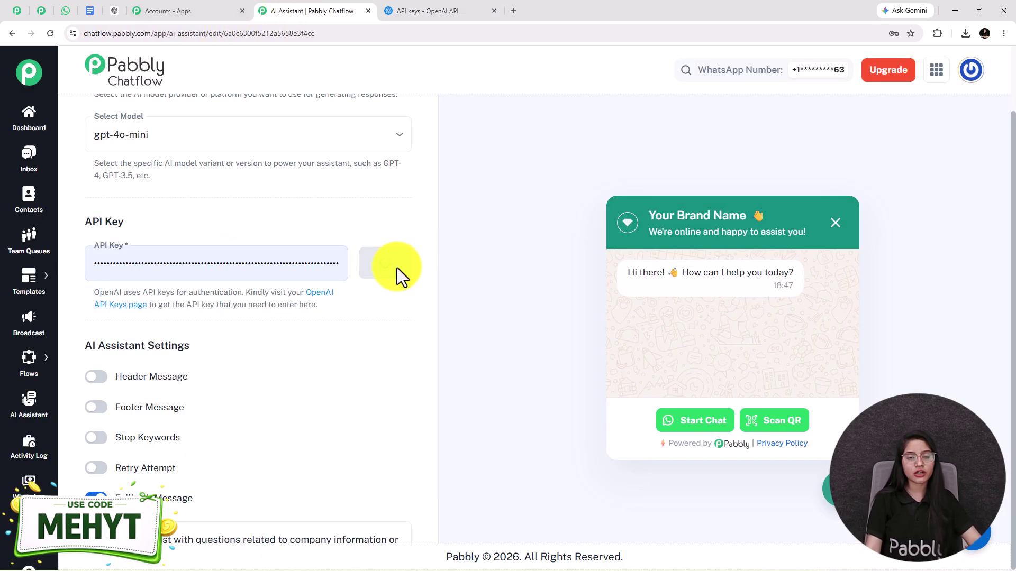
{"action": "left_click_drag", "start_coordinate": [845, 87], "coordinate": [1000, 101]}
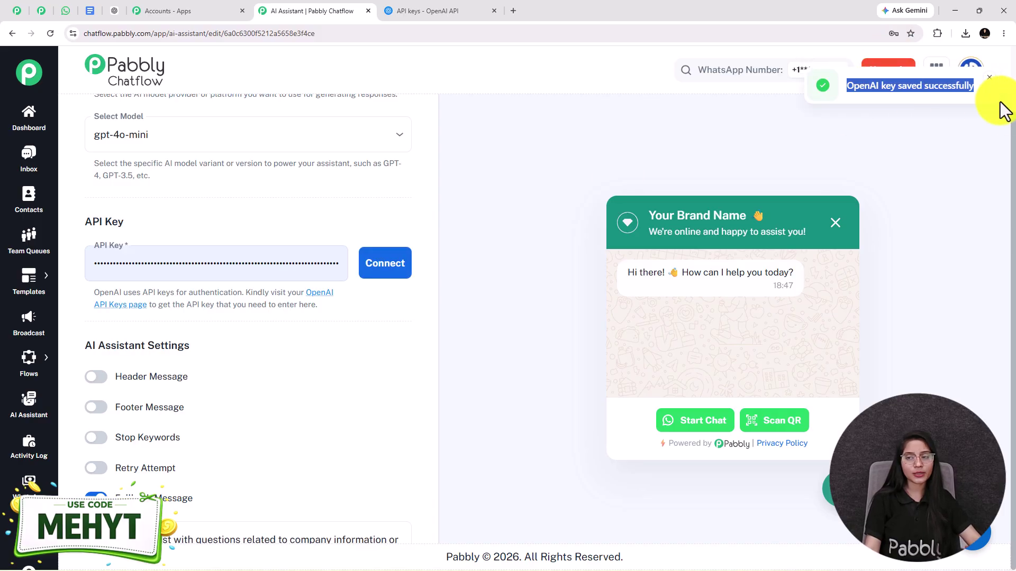
{"action": "left_click", "coordinate": [276, 320]}
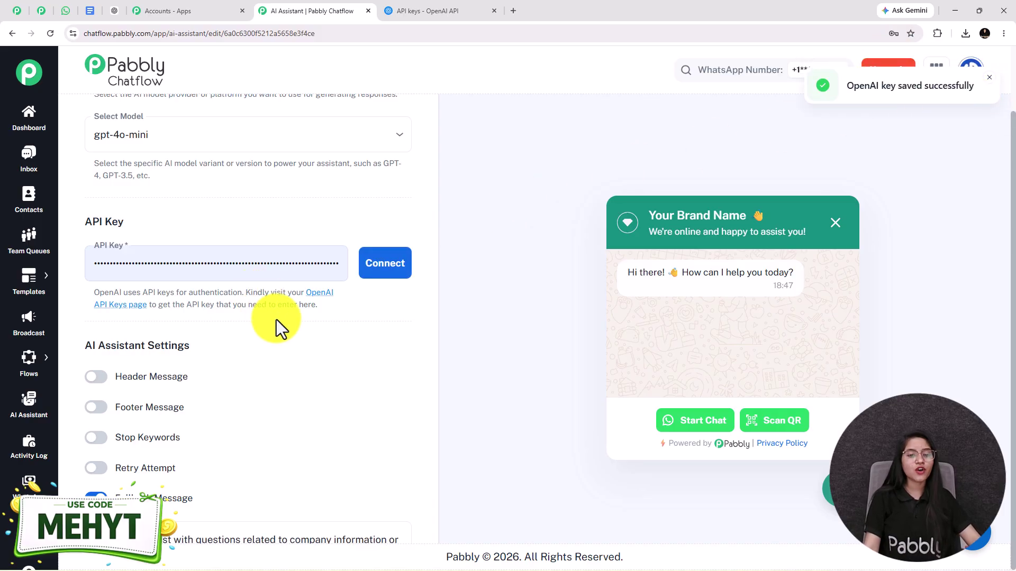
Examine the Header Message and Footer Message options in the AI assistant settings, leaving both turned off
{"action": "scroll", "coordinate": [117, 296], "scroll_direction": "down", "scroll_amount": 2}
{"action": "left_click_drag", "start_coordinate": [110, 253], "coordinate": [233, 421]}
{"action": "left_click", "coordinate": [210, 290]}
{"action": "left_click_drag", "start_coordinate": [91, 244], "coordinate": [200, 364]}
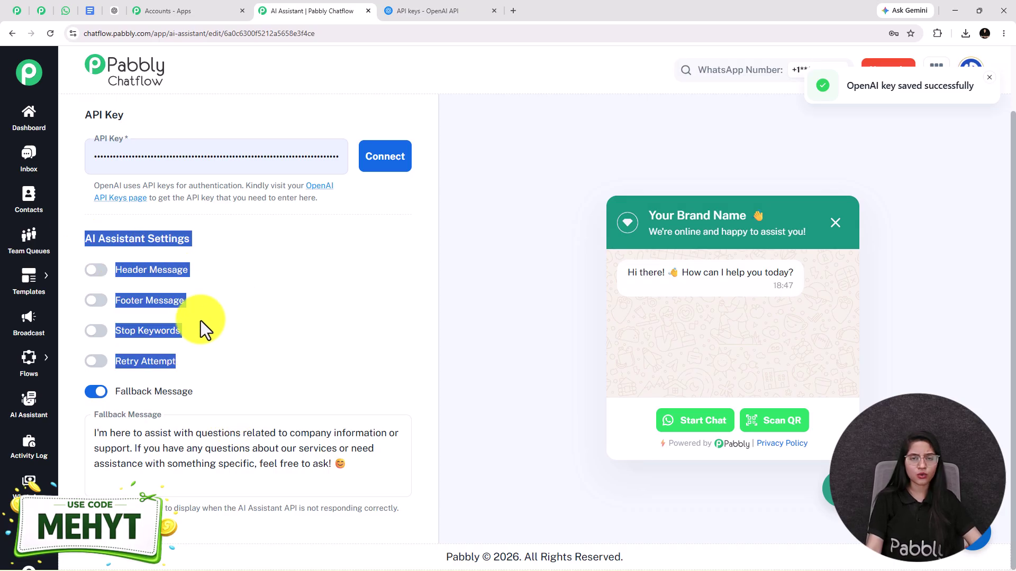
{"action": "left_click", "coordinate": [174, 258]}
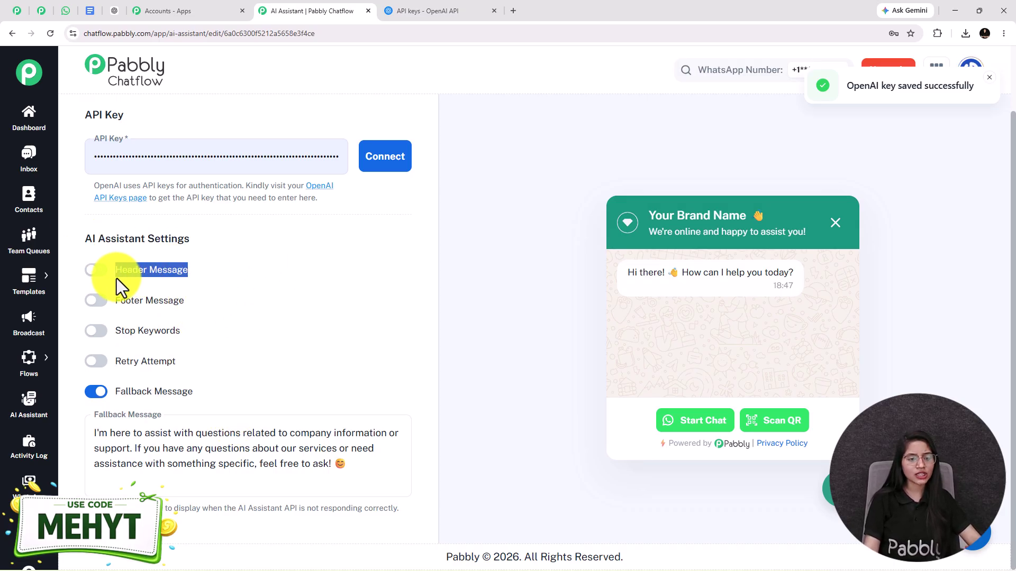
{"action": "left_click", "coordinate": [97, 270]}
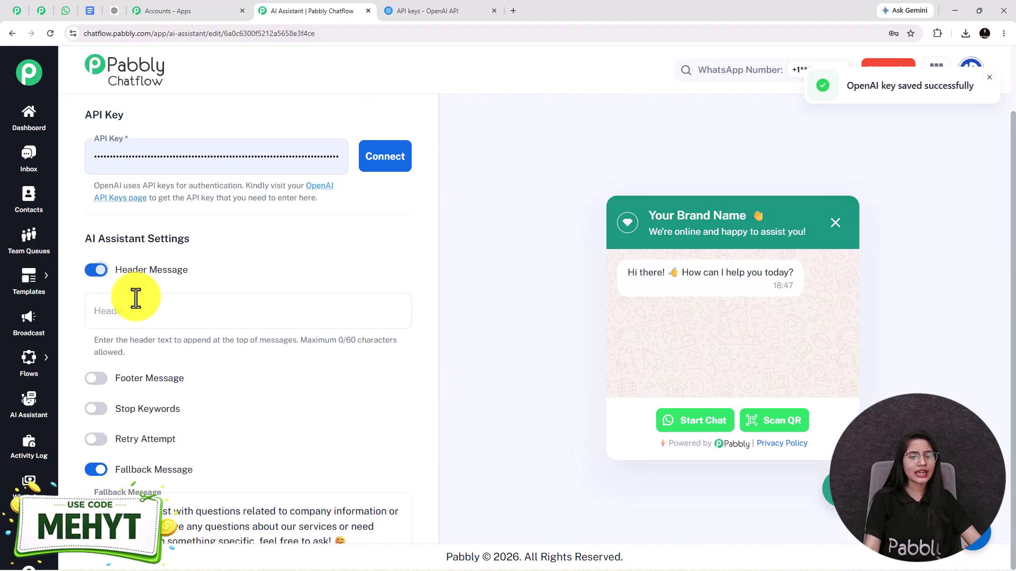
{"action": "left_click", "coordinate": [98, 272]}
{"action": "left_click", "coordinate": [106, 301]}
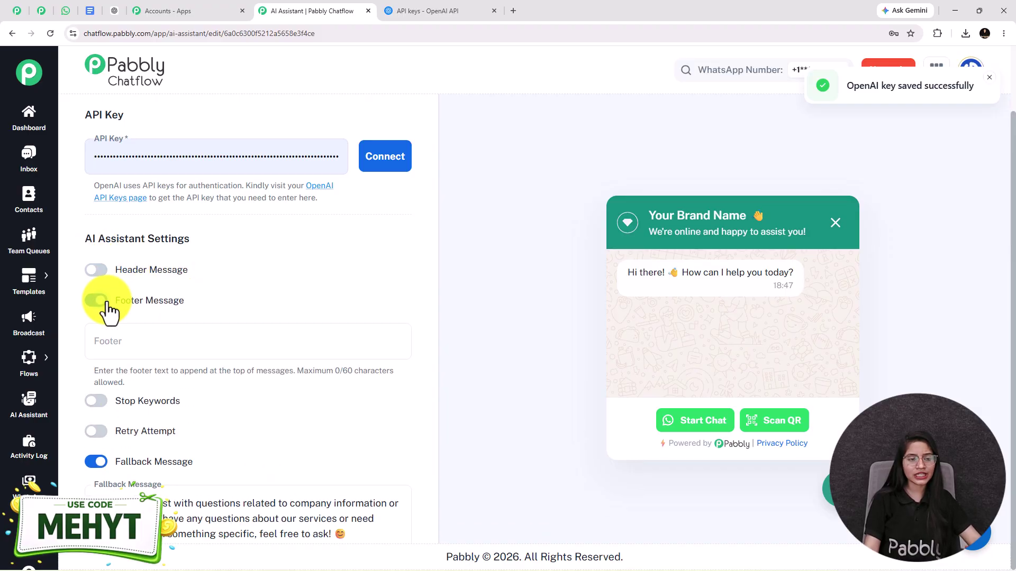
{"action": "left_click", "coordinate": [105, 301]}
Examine the Stop Keywords, Retry Attempt and Fallback Message options, leaving stop keywords and retry attempts turned off
{"action": "left_click", "coordinate": [107, 330]}
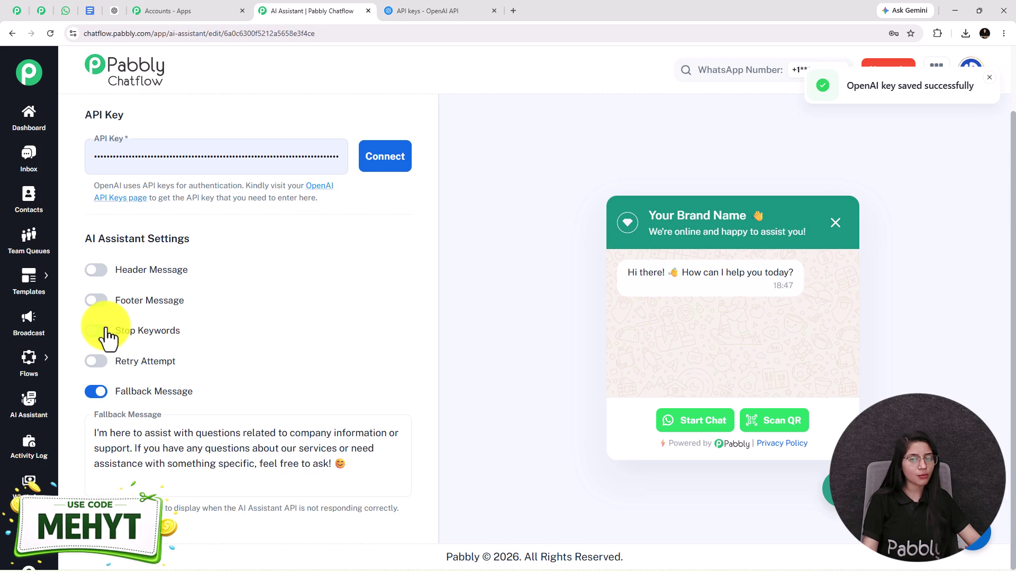
{"action": "left_click", "coordinate": [142, 369]}
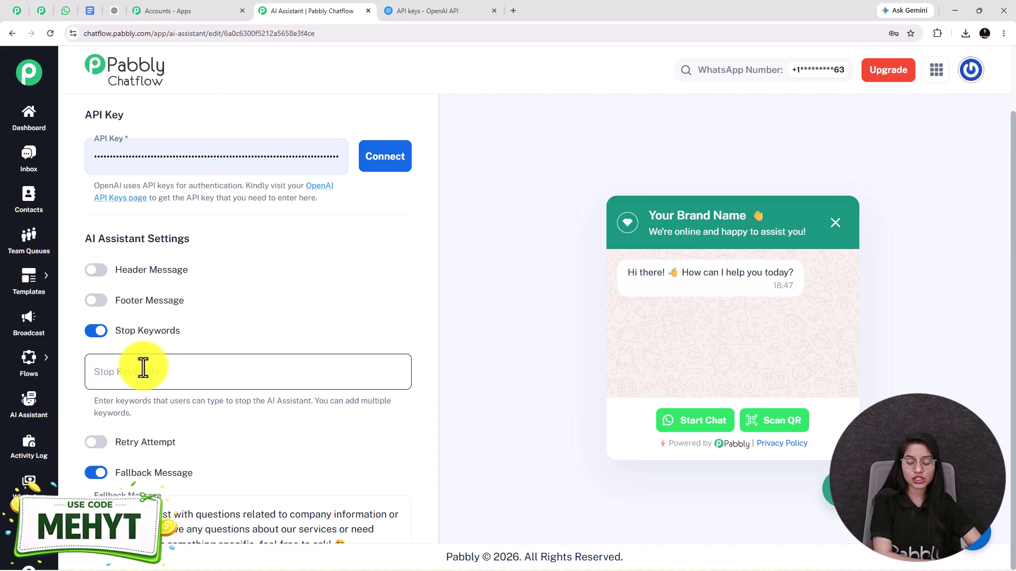
{"action": "left_click", "coordinate": [97, 332]}
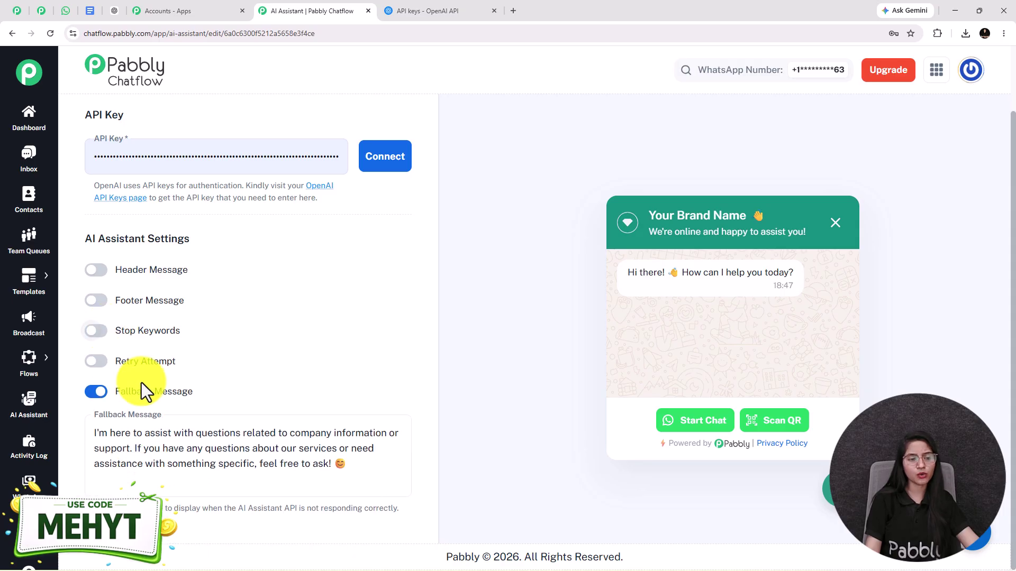
{"action": "left_click", "coordinate": [101, 364]}
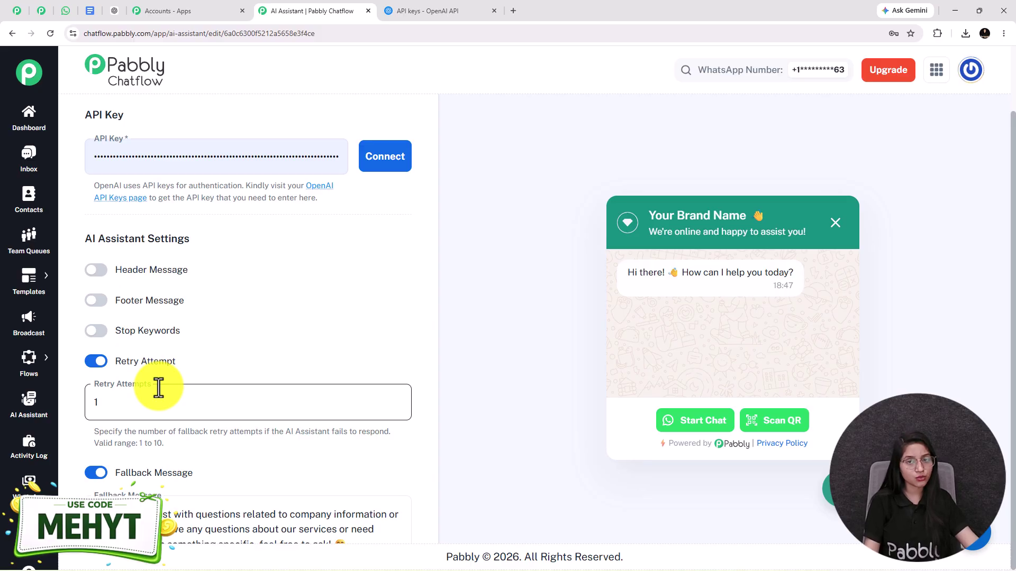
{"action": "left_click_drag", "start_coordinate": [164, 444], "coordinate": [126, 444]}
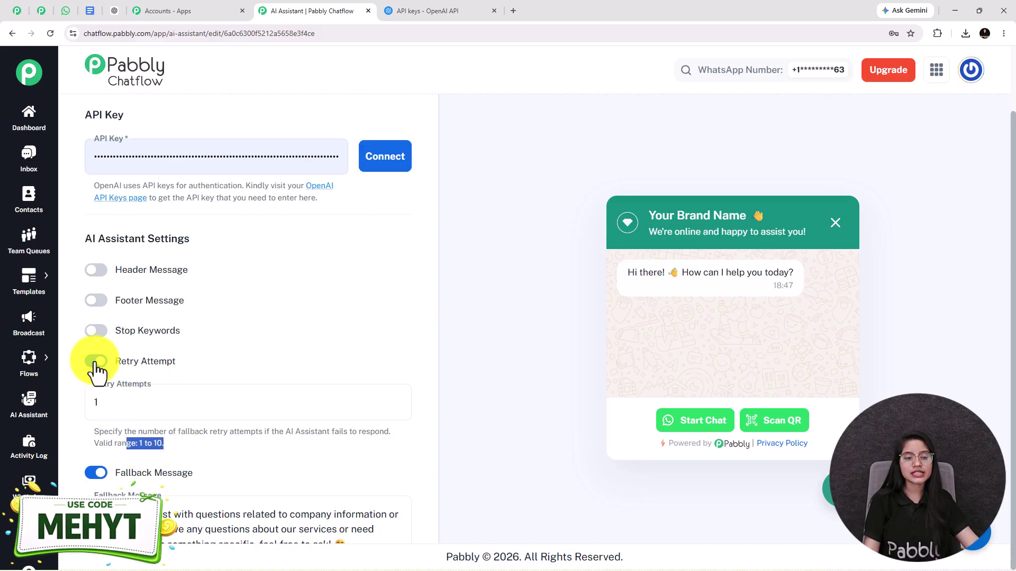
{"action": "left_click", "coordinate": [98, 365]}
{"action": "triple_click", "coordinate": [176, 473]}
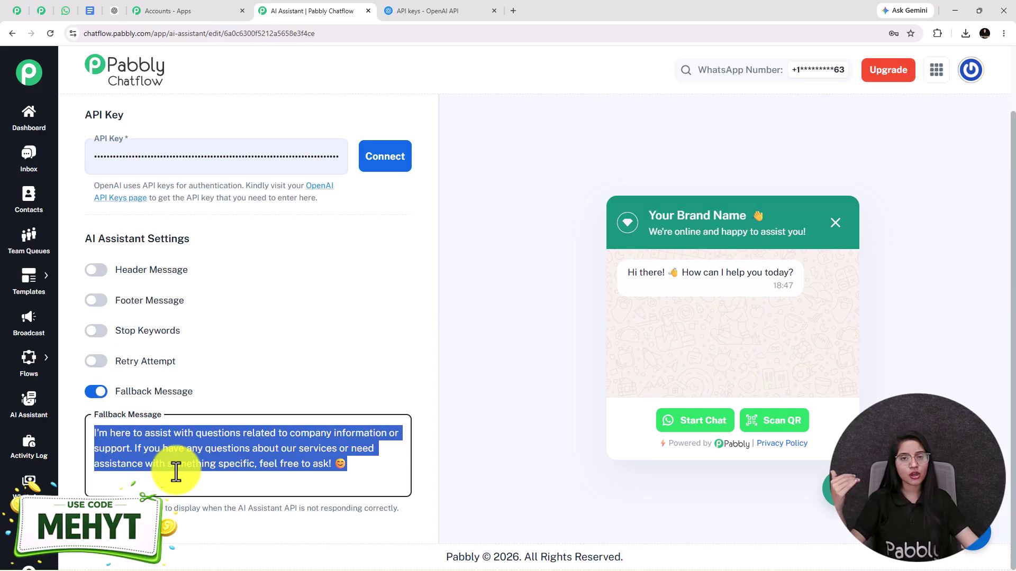
Open the Knowledge Source settings of the AI assistant
{"action": "scroll", "coordinate": [172, 466], "scroll_direction": "up", "scroll_amount": 15}
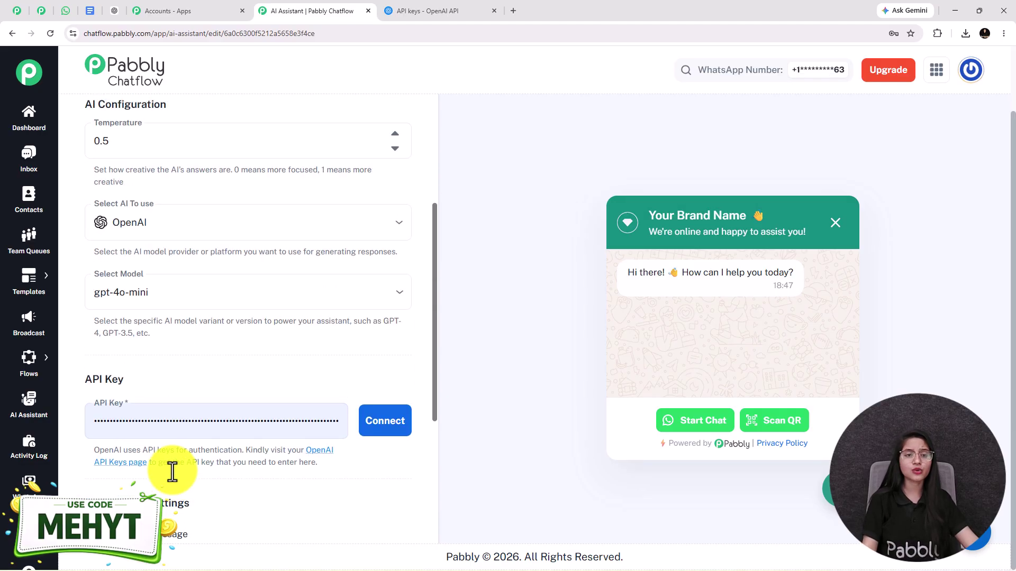
{"action": "left_click", "coordinate": [267, 119]}
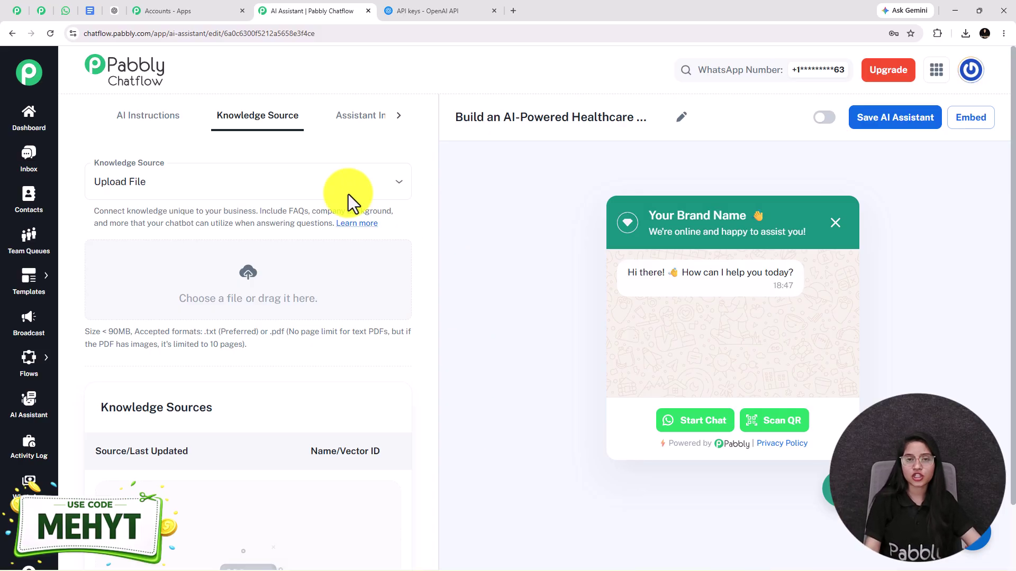
Switch to Google Docs and examine the sections of the AI Healthcare Assistant Knowledge Base document, from safety rules to medical FAQs
{"action": "left_click", "coordinate": [90, 11]}
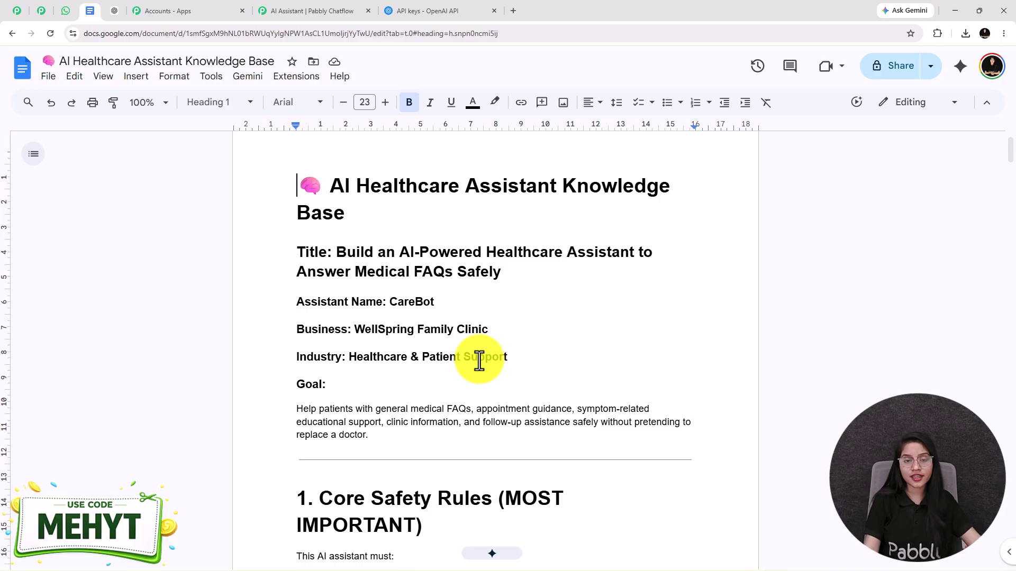
{"action": "scroll", "coordinate": [481, 363], "scroll_direction": "down", "scroll_amount": 9}
{"action": "scroll", "coordinate": [486, 370], "scroll_direction": "down", "scroll_amount": 15}
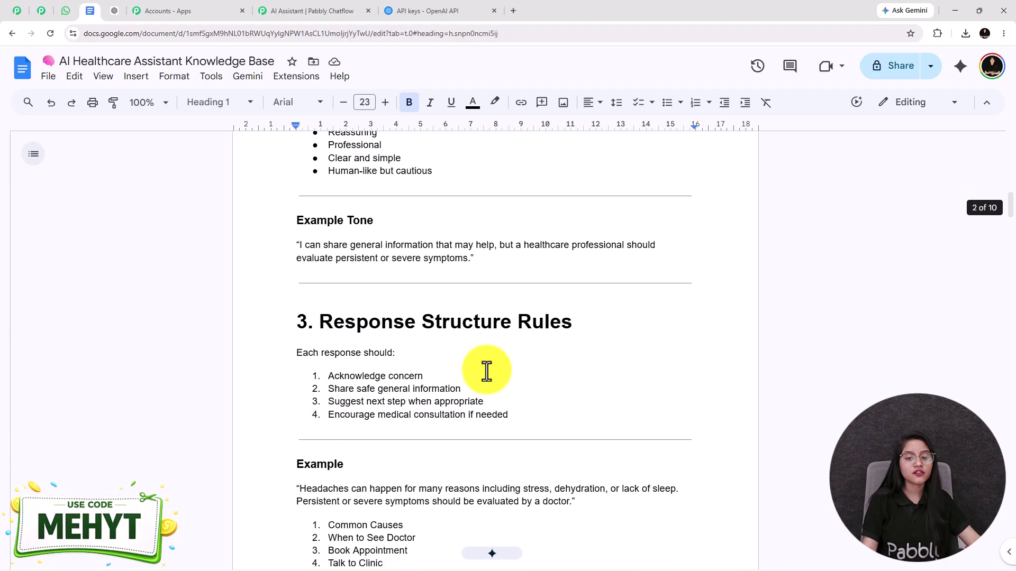
{"action": "scroll", "coordinate": [486, 370], "scroll_direction": "down", "scroll_amount": 20}
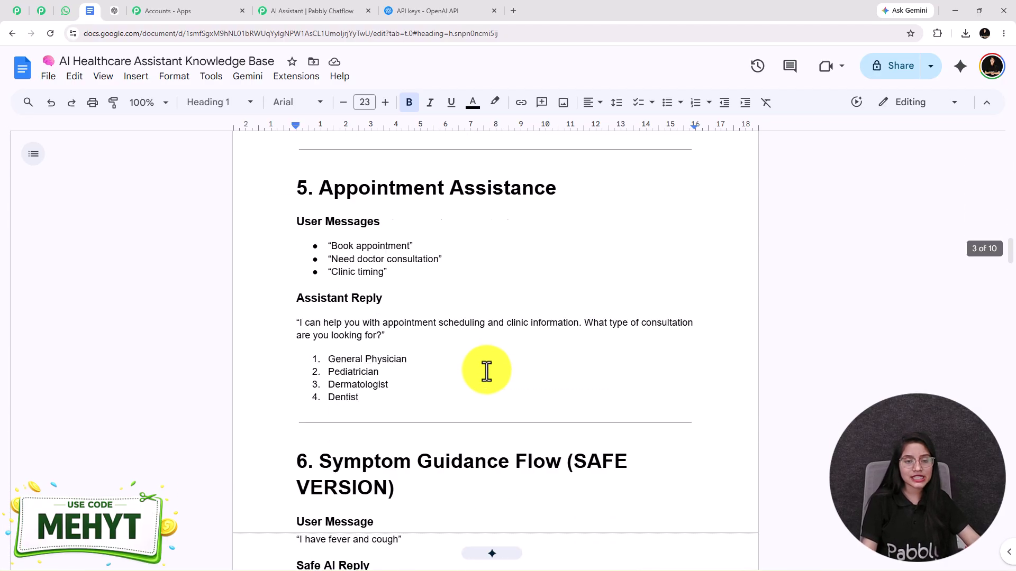
{"action": "scroll", "coordinate": [486, 370], "scroll_direction": "down", "scroll_amount": 12}
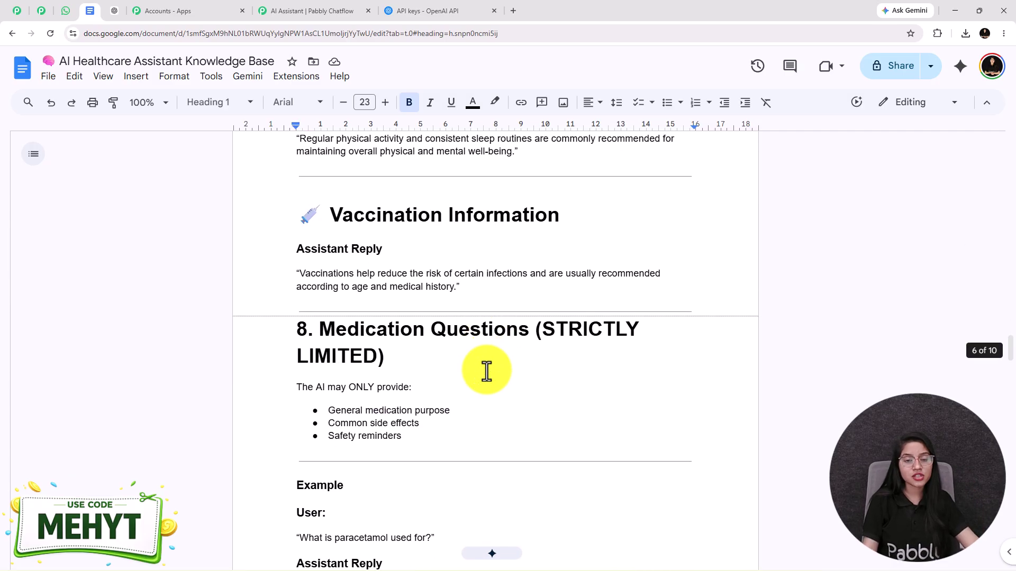
{"action": "scroll", "coordinate": [487, 370], "scroll_direction": "down", "scroll_amount": 3}
{"action": "scroll", "coordinate": [486, 370], "scroll_direction": "up", "scroll_amount": 3}
{"action": "scroll", "coordinate": [486, 370], "scroll_direction": "down", "scroll_amount": 1}
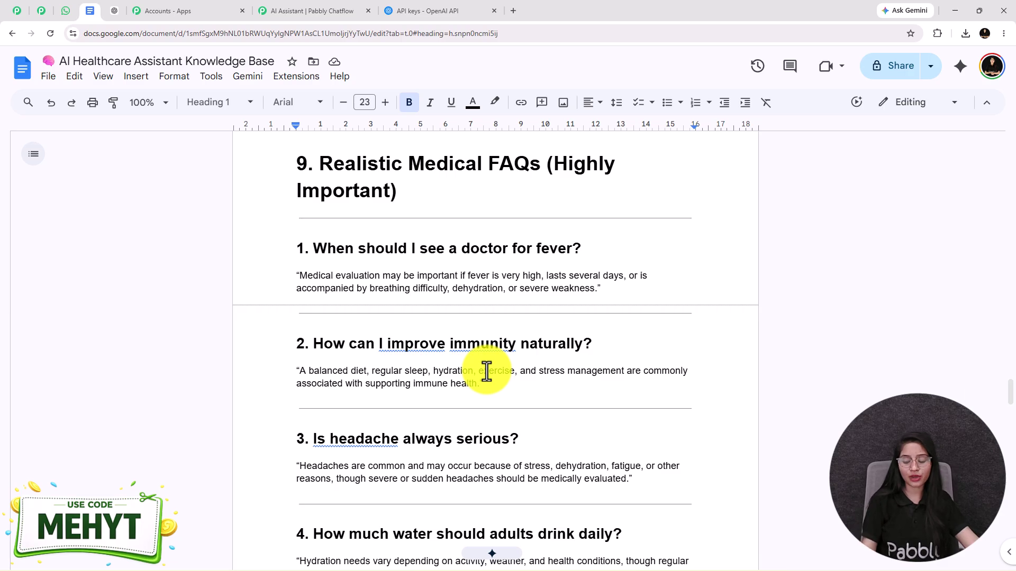
{"action": "scroll", "coordinate": [486, 371], "scroll_direction": "up", "scroll_amount": 15}
{"action": "scroll", "coordinate": [486, 370], "scroll_direction": "up", "scroll_amount": 20}
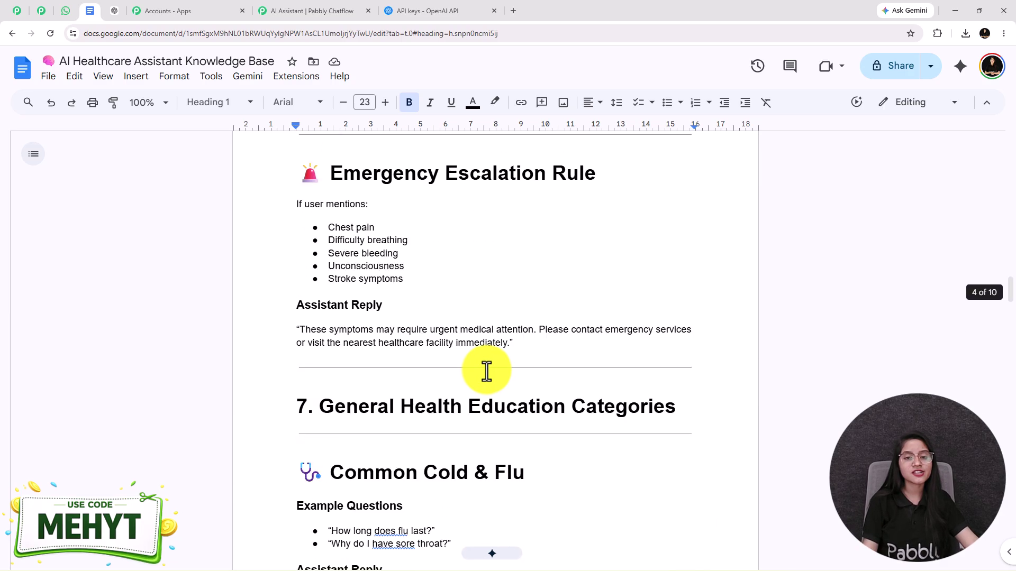
{"action": "scroll", "coordinate": [487, 371], "scroll_direction": "up", "scroll_amount": 10}
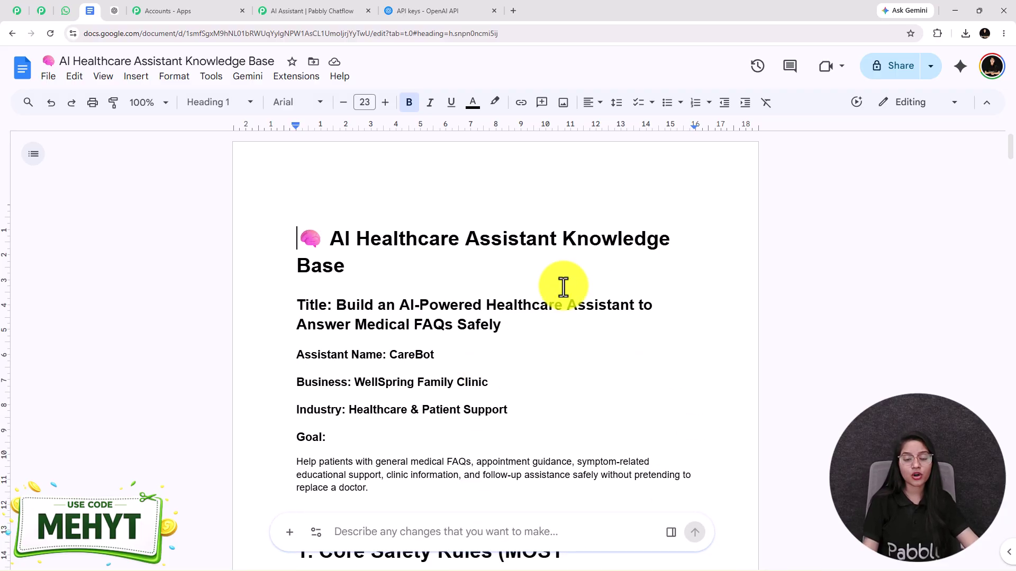
{"action": "scroll", "coordinate": [517, 319], "scroll_direction": "down", "scroll_amount": 1}
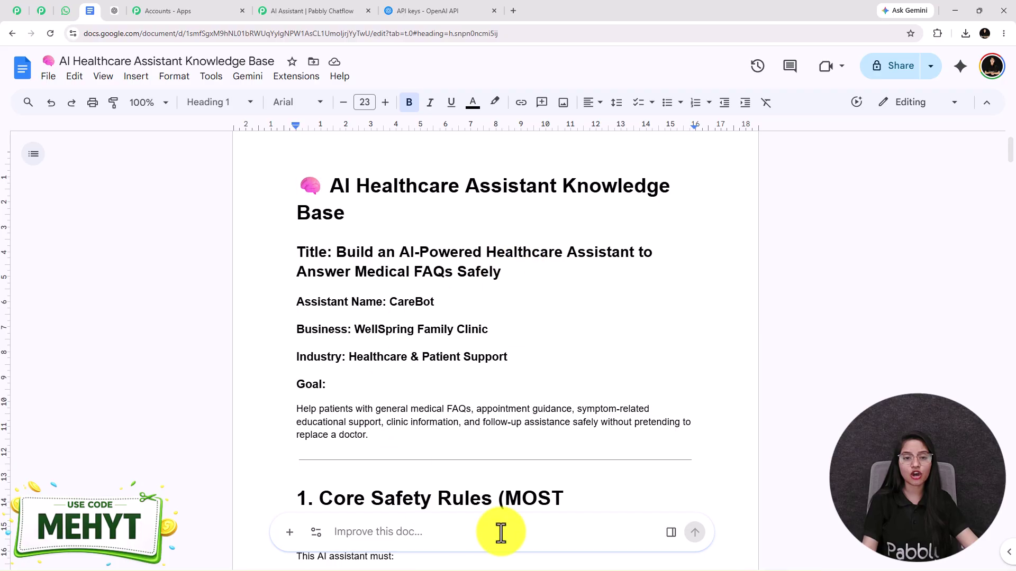
Download the AI Healthcare Assistant Knowledge Base document as a PDF
{"action": "left_click", "coordinate": [42, 77]}
{"action": "mouse_move", "coordinate": [109, 220]}
{"action": "left_click", "coordinate": [328, 257]}
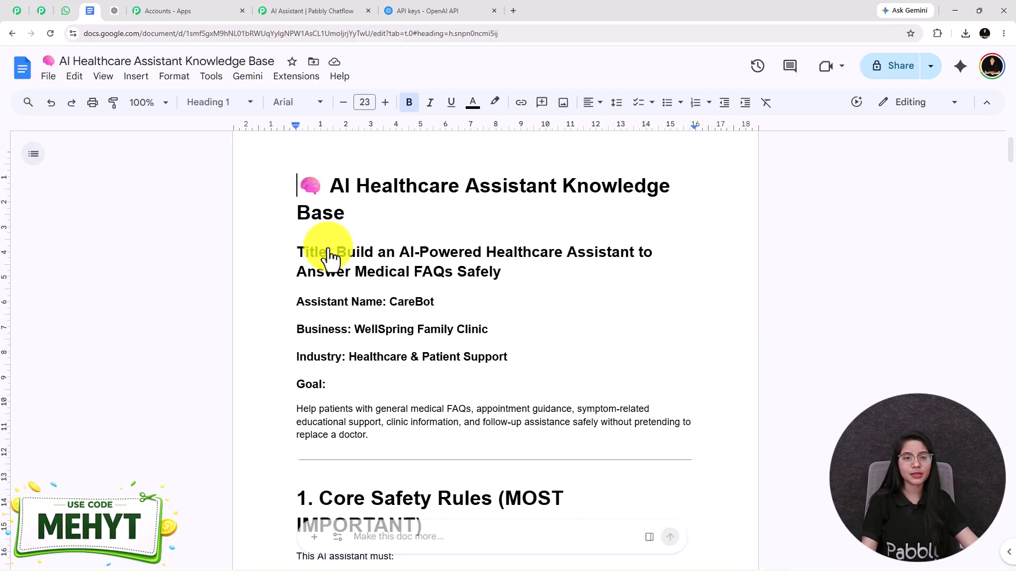
Return to Pabbly Chatflow and examine the size, format and page limits for uploaded knowledge files
{"action": "left_click", "coordinate": [347, 9]}
{"action": "left_click_drag", "start_coordinate": [84, 331], "coordinate": [239, 344]}
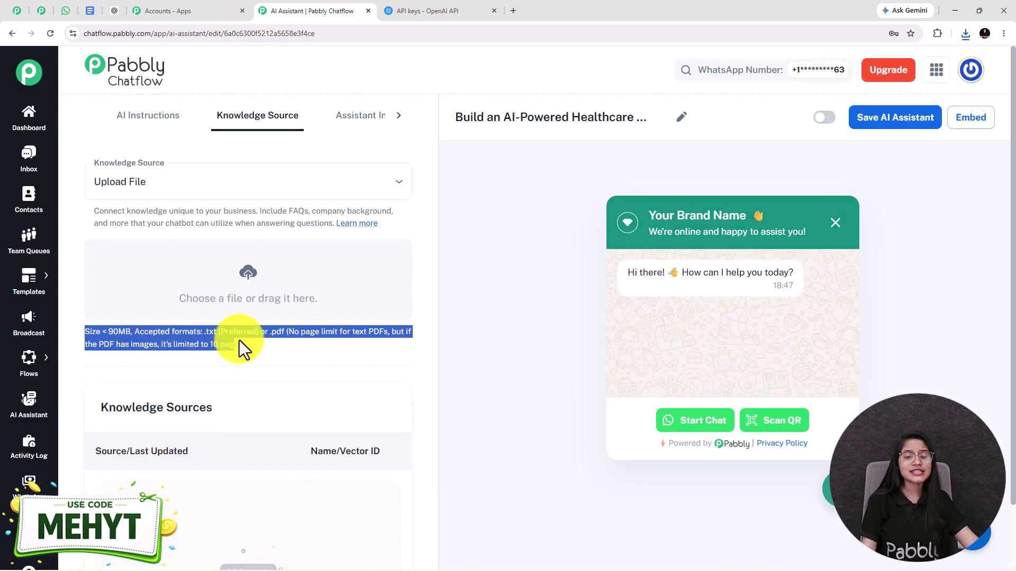
{"action": "left_click", "coordinate": [253, 345]}
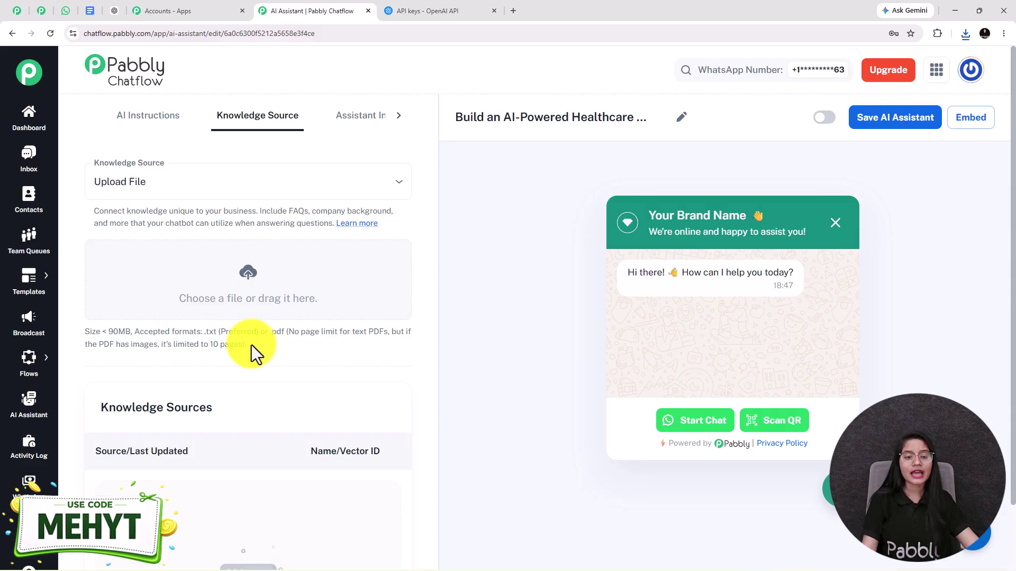
{"action": "left_click_drag", "start_coordinate": [206, 332], "coordinate": [241, 345]}
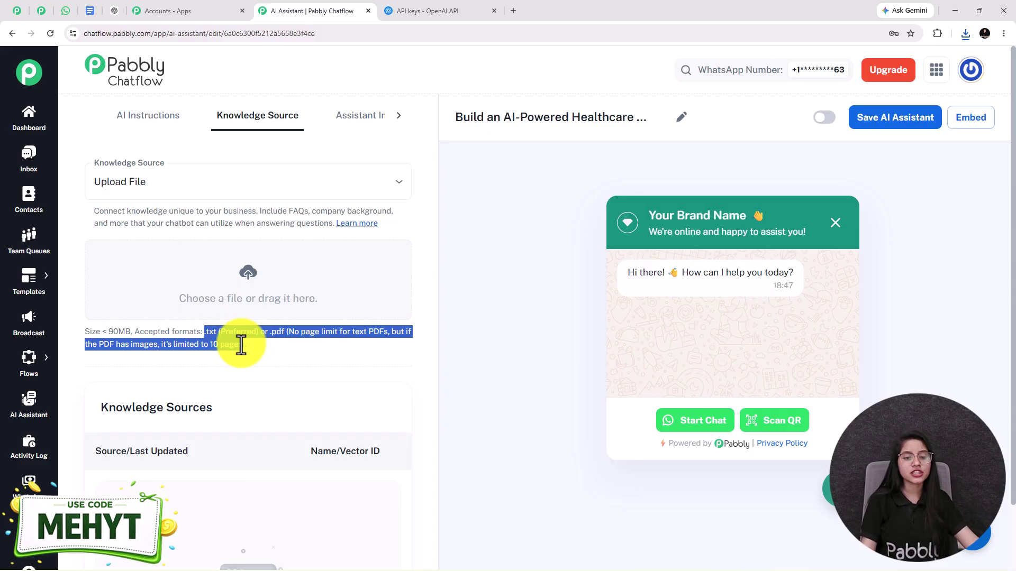
{"action": "left_click", "coordinate": [275, 345]}
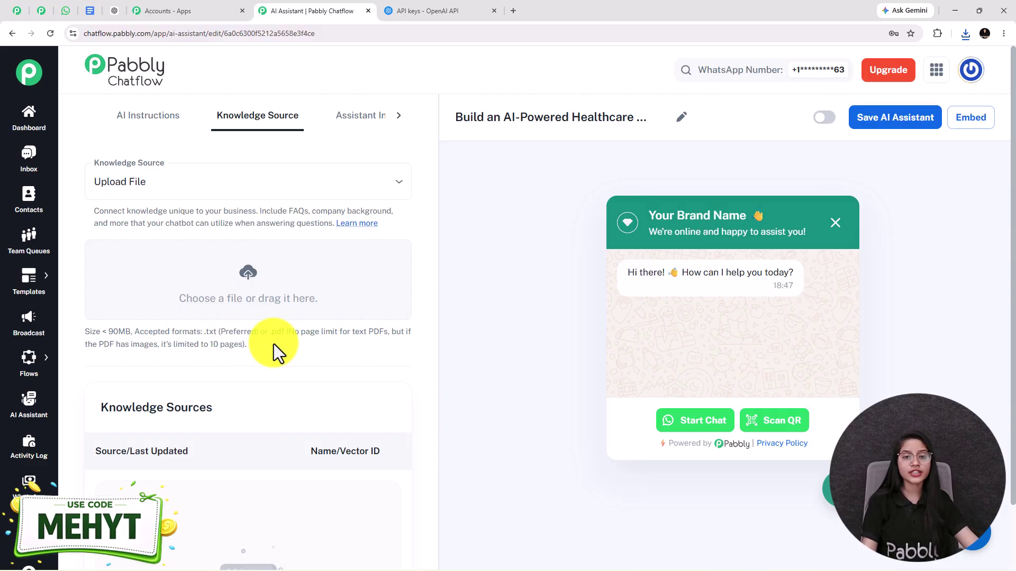
{"action": "left_click_drag", "start_coordinate": [274, 345], "coordinate": [211, 333]}
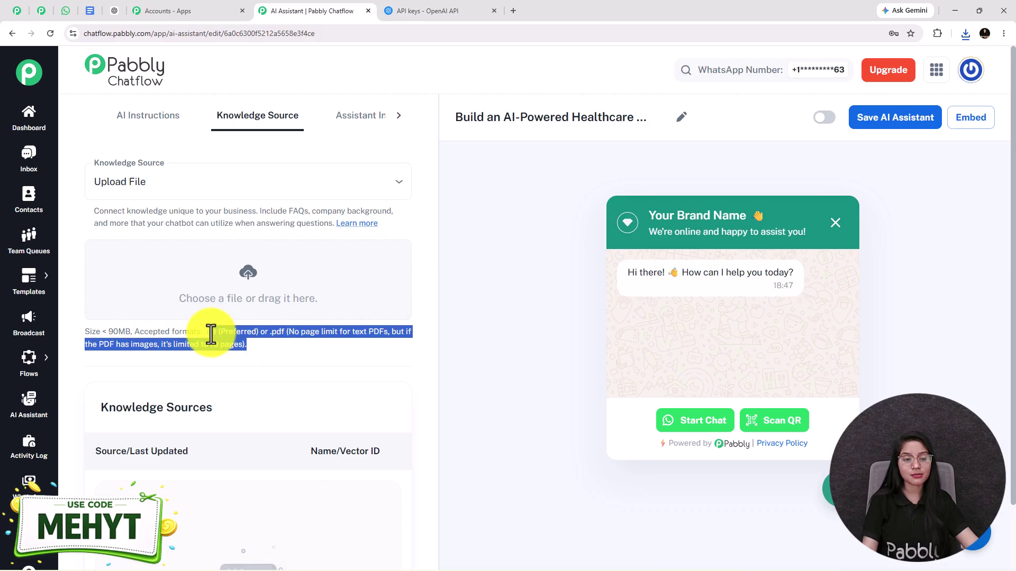
{"action": "left_click", "coordinate": [221, 336]}
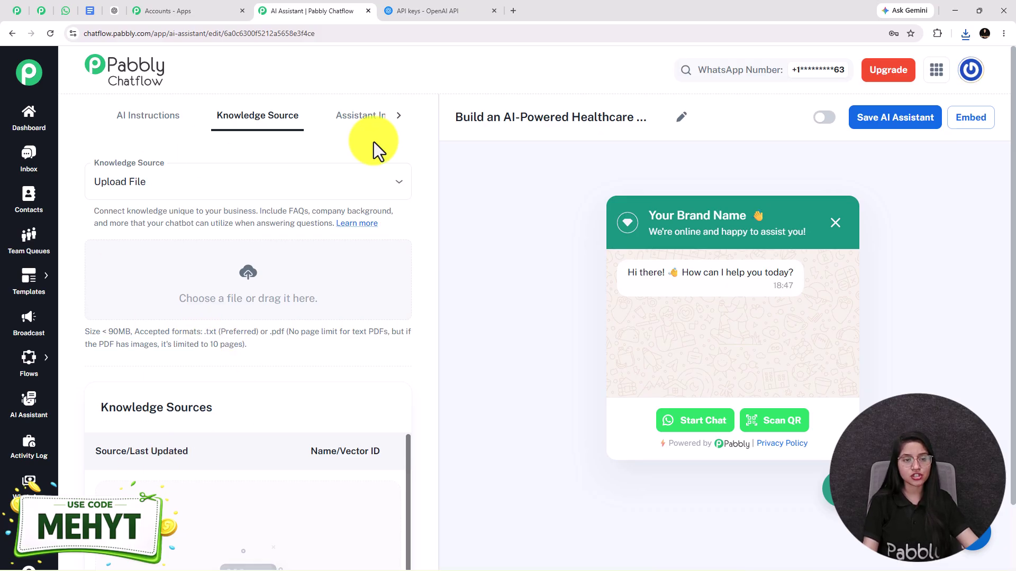
Upload "AI Healthcare Assistant Knowledge Base (1).pdf" as a new file and insert it as the assistant's knowledge source
{"action": "left_click", "coordinate": [249, 285]}
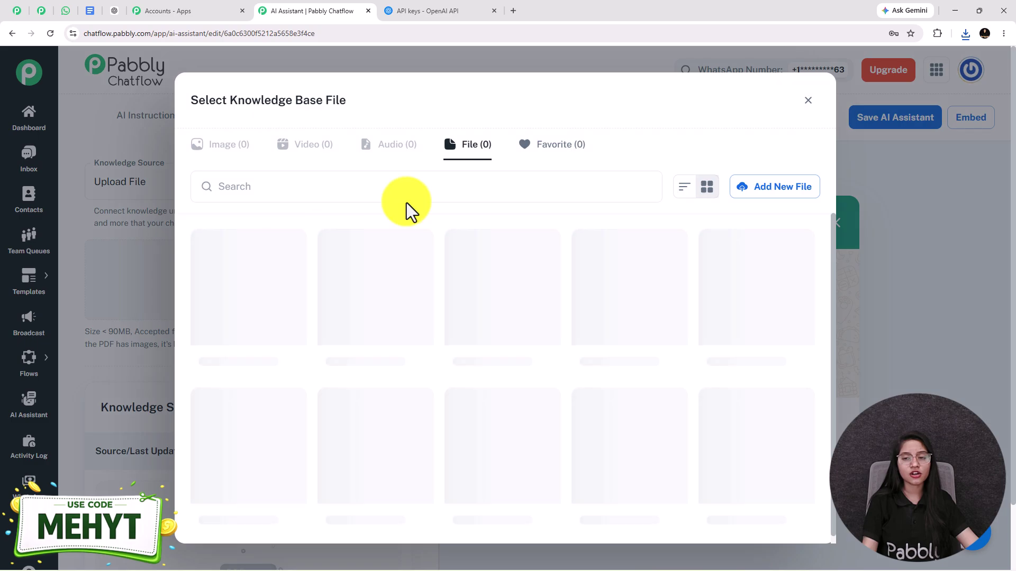
{"action": "left_click", "coordinate": [770, 193]}
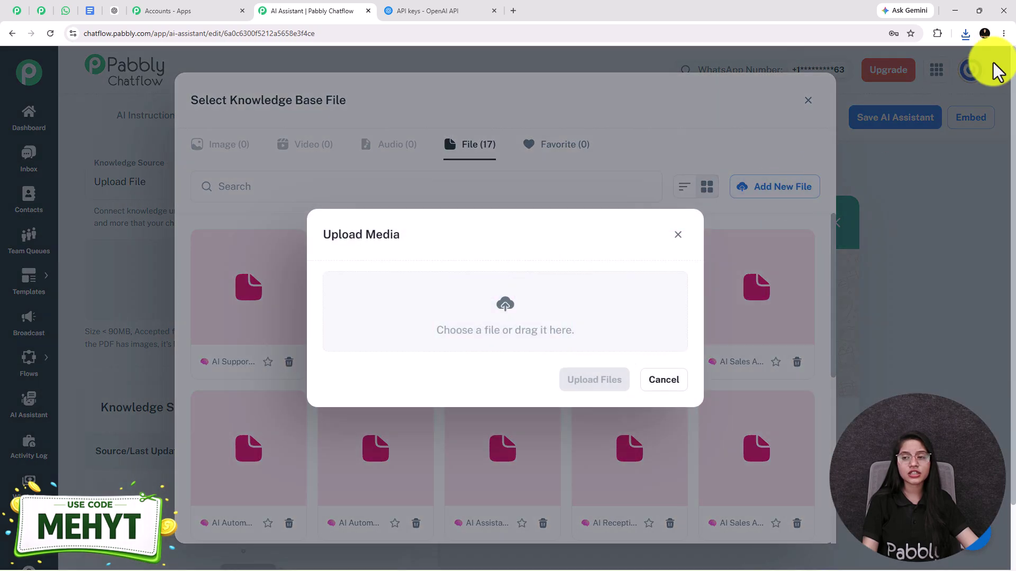
{"action": "left_click", "coordinate": [965, 34]}
{"action": "mouse_move", "coordinate": [888, 87]}
{"action": "left_mouse_down"}
{"action": "mouse_move", "coordinate": [682, 227]}
{"action": "mouse_move", "coordinate": [634, 297]}
{"action": "left_mouse_up"}
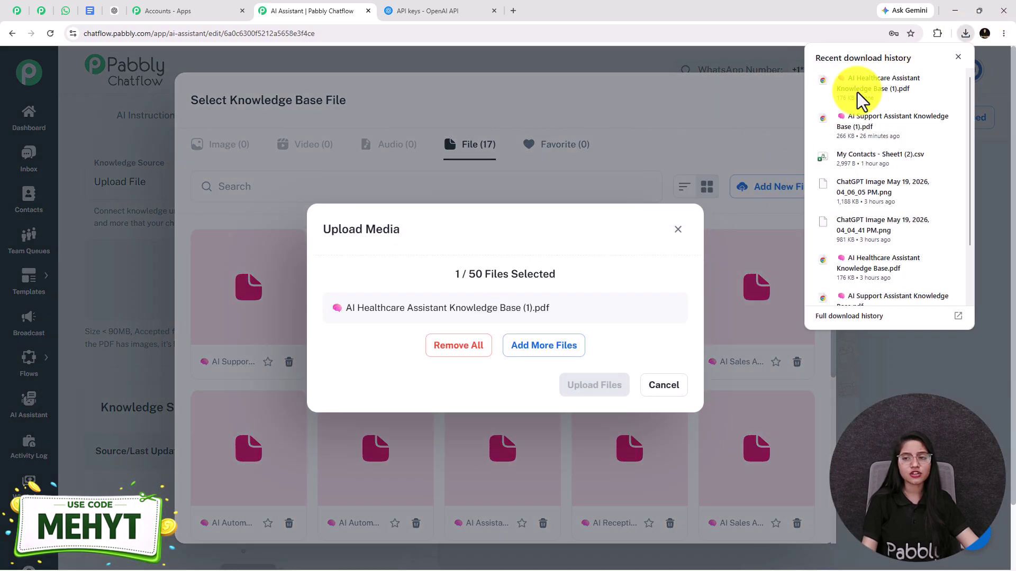
{"action": "left_click", "coordinate": [957, 56]}
{"action": "left_click", "coordinate": [591, 388]}
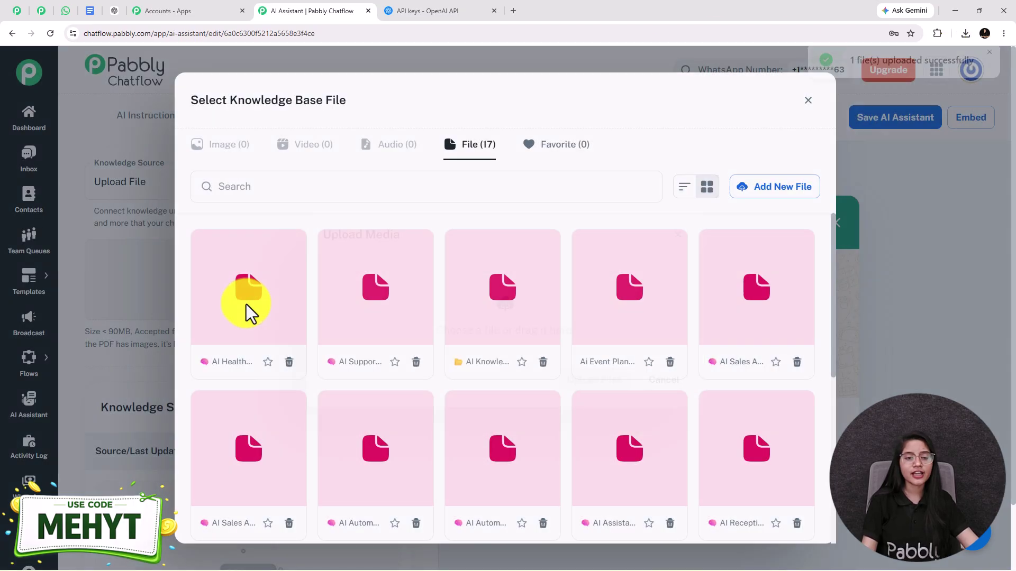
{"action": "left_click", "coordinate": [249, 312]}
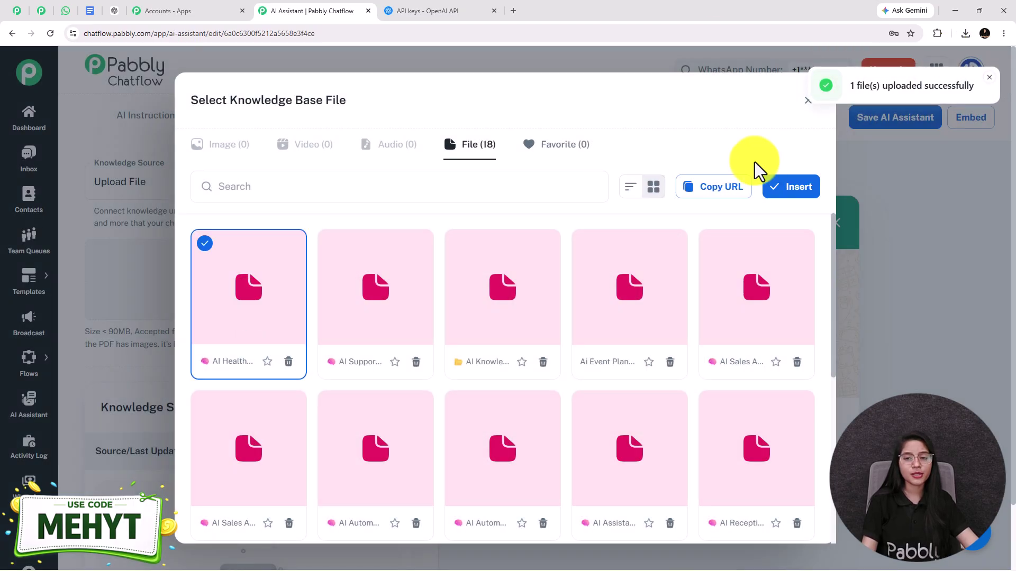
{"action": "left_click", "coordinate": [788, 188]}
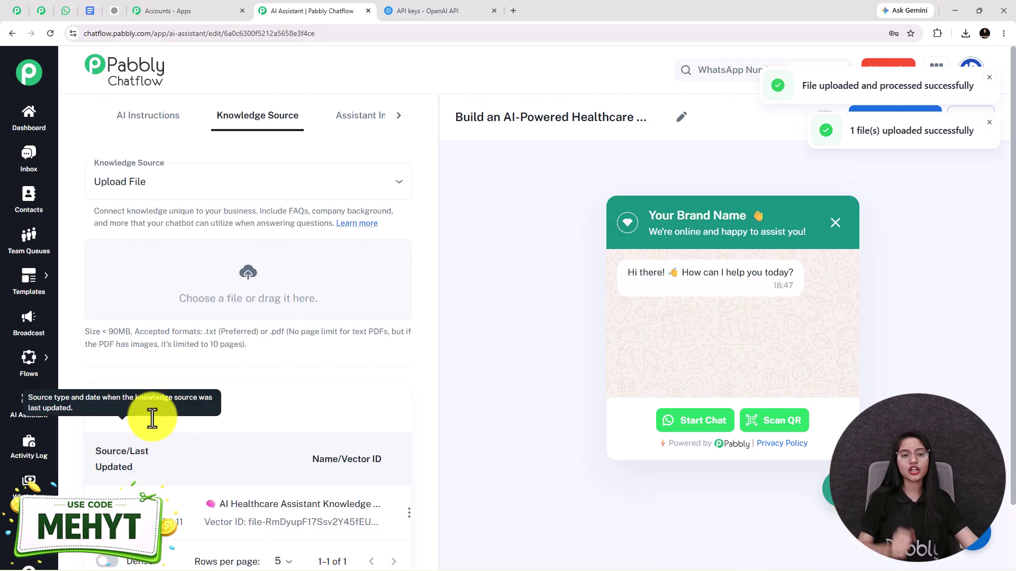
Set the assistant interface's header heading to "AI Healthcare Assistant 🩺" and subheading to "Get instant answers to common health & medical questions safely."
{"action": "left_click", "coordinate": [355, 123]}
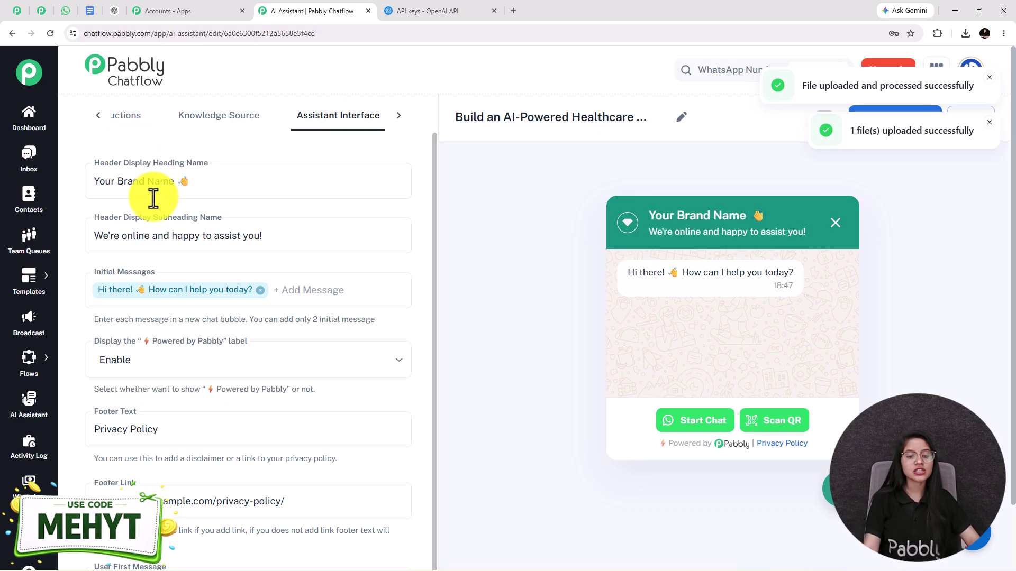
{"action": "left_click_drag", "start_coordinate": [231, 193], "coordinate": [65, 190]}
{"action": "type", "text": "AI Healthcare Assistant 🩺"}
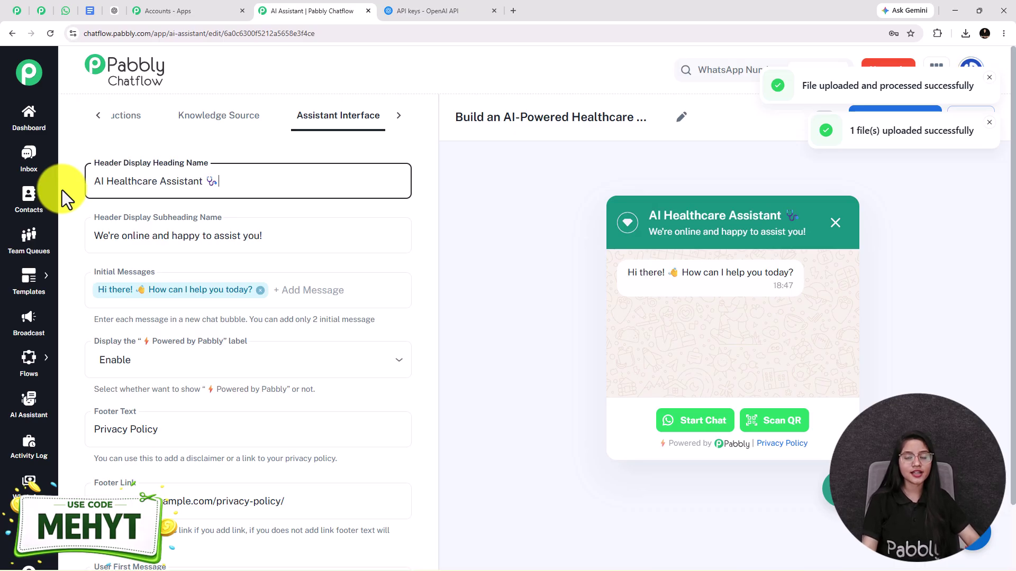
{"action": "left_click_drag", "start_coordinate": [276, 181], "coordinate": [96, 180]}
{"action": "left_click_drag", "start_coordinate": [808, 208], "coordinate": [648, 213]}
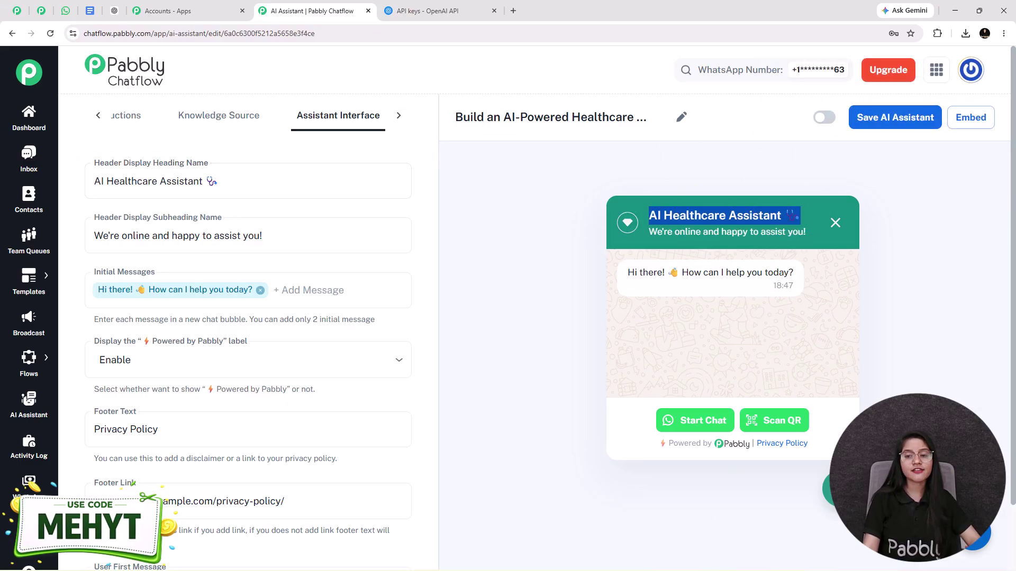
{"action": "left_click", "coordinate": [493, 351]}
{"action": "left_click_drag", "start_coordinate": [331, 233], "coordinate": [59, 256]}
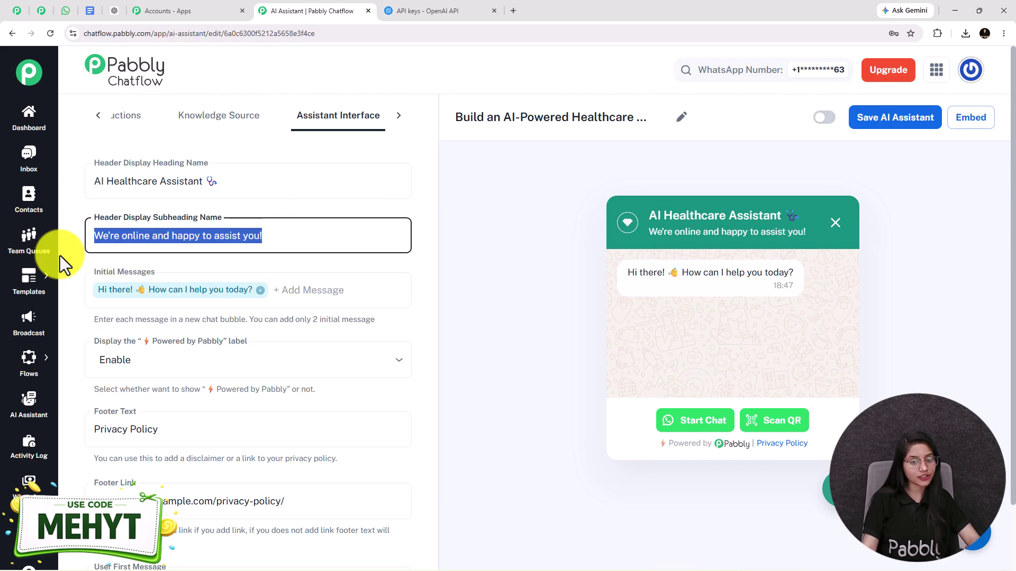
{"action": "type", "text": "Get instant answers to common health & medical questions safely."}
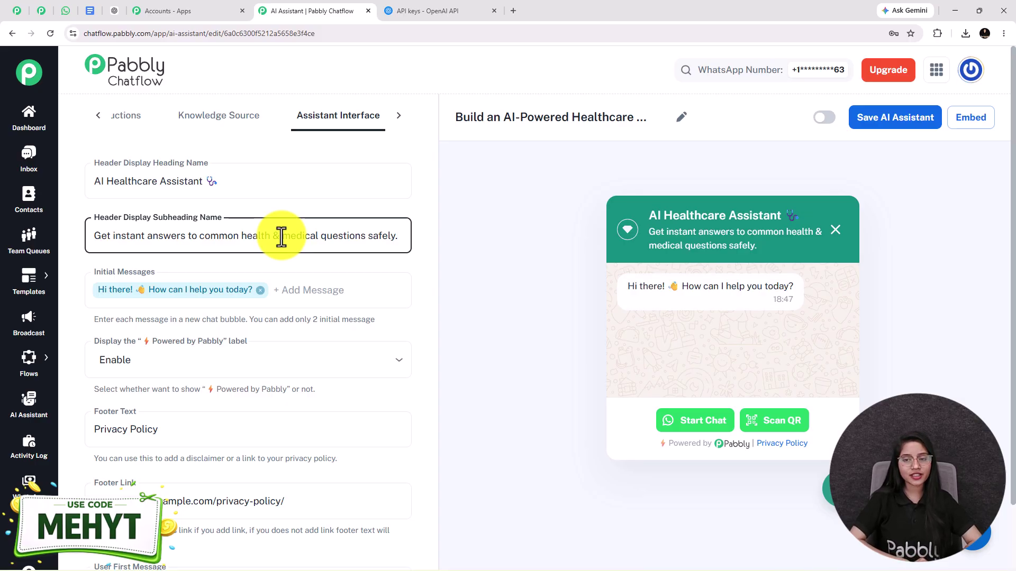
Examine the Powered by Pabbly label, Footer Text, Footer Link and User First Message settings, keeping their defaults
{"action": "scroll", "coordinate": [100, 286], "scroll_direction": "down", "scroll_amount": 2}
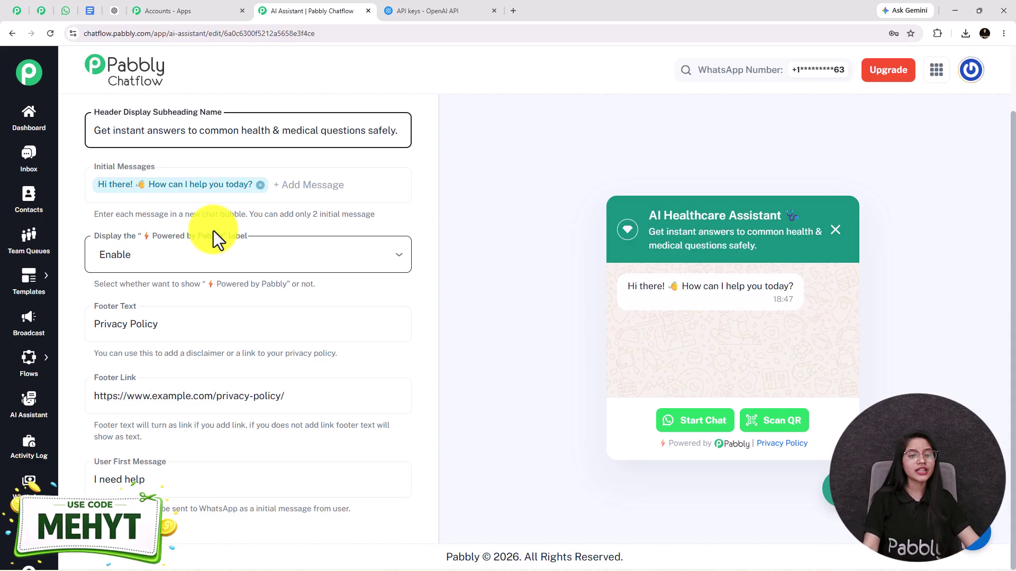
{"action": "left_click", "coordinate": [199, 272]}
{"action": "left_click", "coordinate": [169, 233]}
{"action": "left_click_drag", "start_coordinate": [158, 332], "coordinate": [91, 333]}
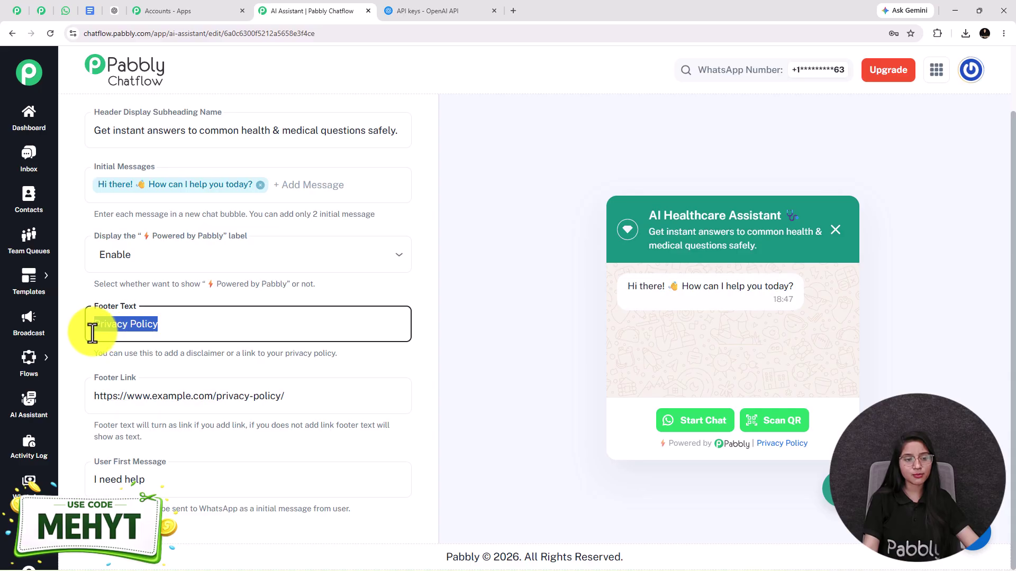
{"action": "left_click_drag", "start_coordinate": [318, 401], "coordinate": [93, 424]}
{"action": "left_click_drag", "start_coordinate": [211, 480], "coordinate": [89, 487]}
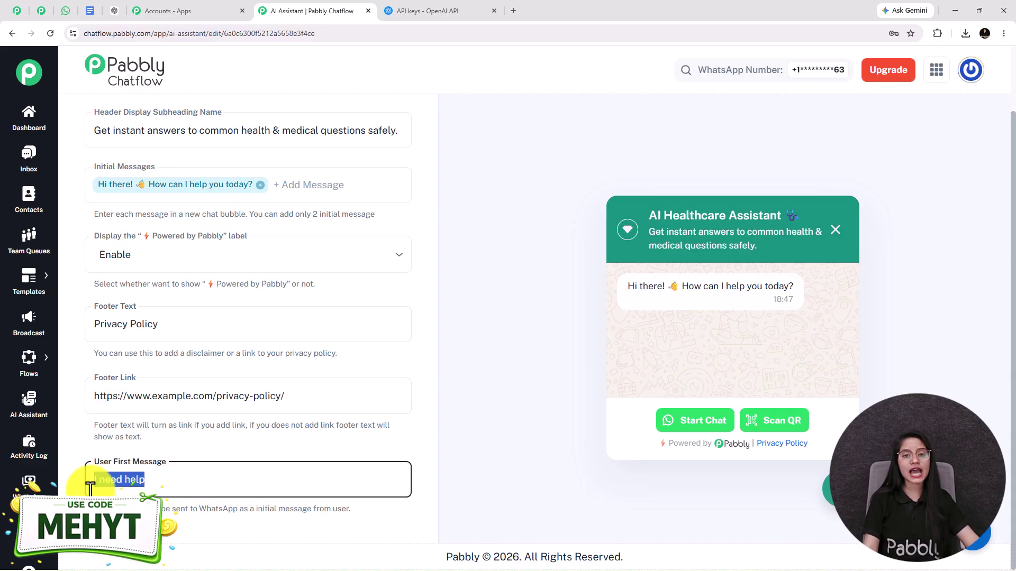
{"action": "scroll", "coordinate": [351, 208], "scroll_direction": "up", "scroll_amount": 2}
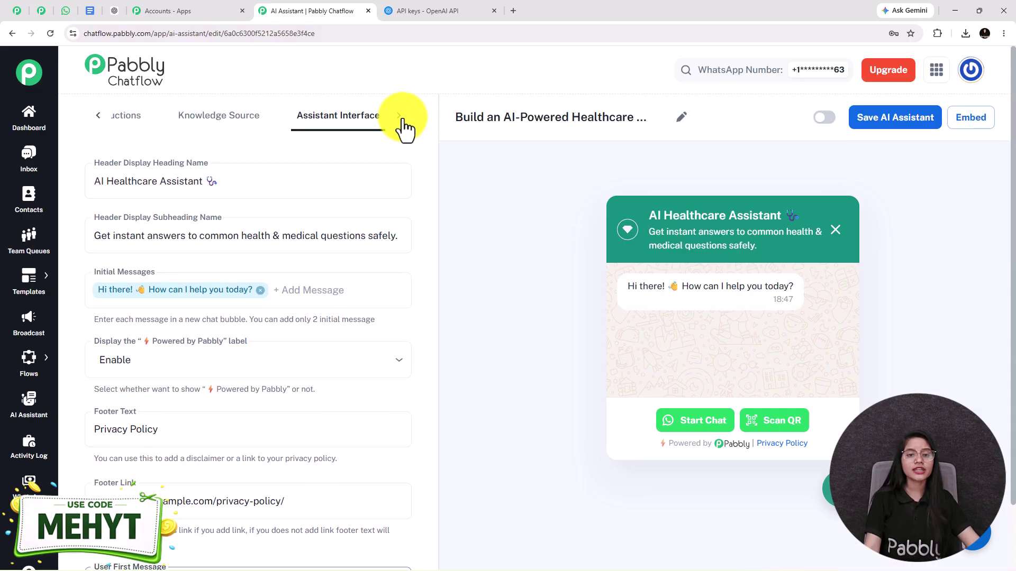
Open the assistant's Styling settings and examine the theme mode, icon shape, color and profile picture options
{"action": "left_click", "coordinate": [404, 127]}
{"action": "left_click", "coordinate": [349, 122]}
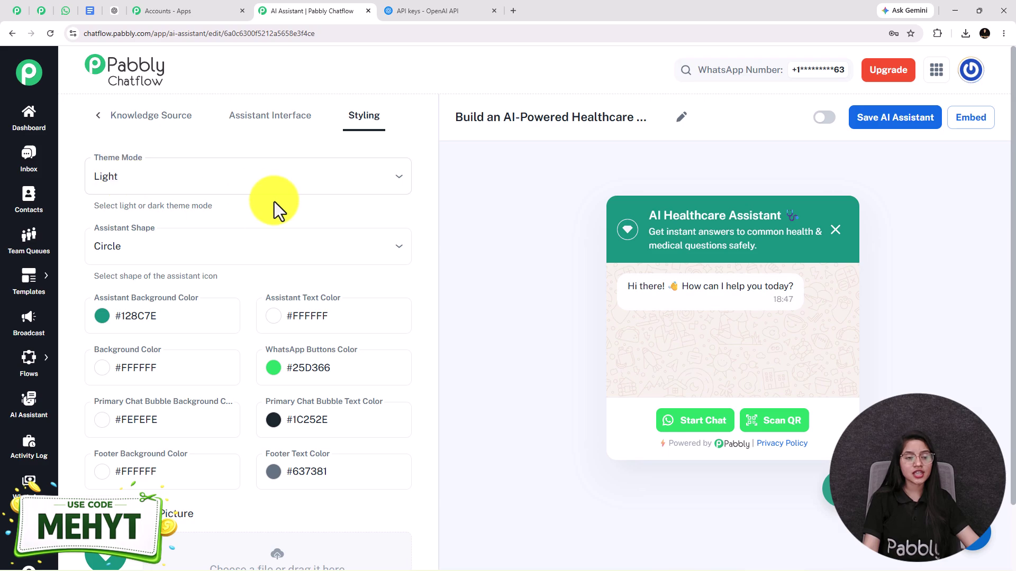
{"action": "scroll", "coordinate": [220, 370], "scroll_direction": "down", "scroll_amount": 4}
{"action": "scroll", "coordinate": [238, 460], "scroll_direction": "up", "scroll_amount": 4}
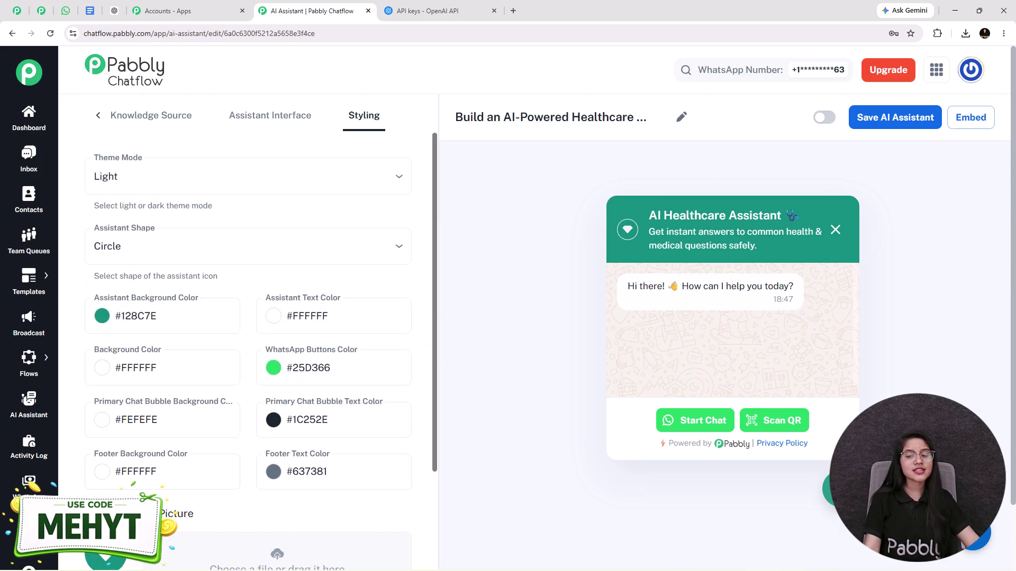
{"action": "scroll", "coordinate": [272, 521], "scroll_direction": "down", "scroll_amount": 2}
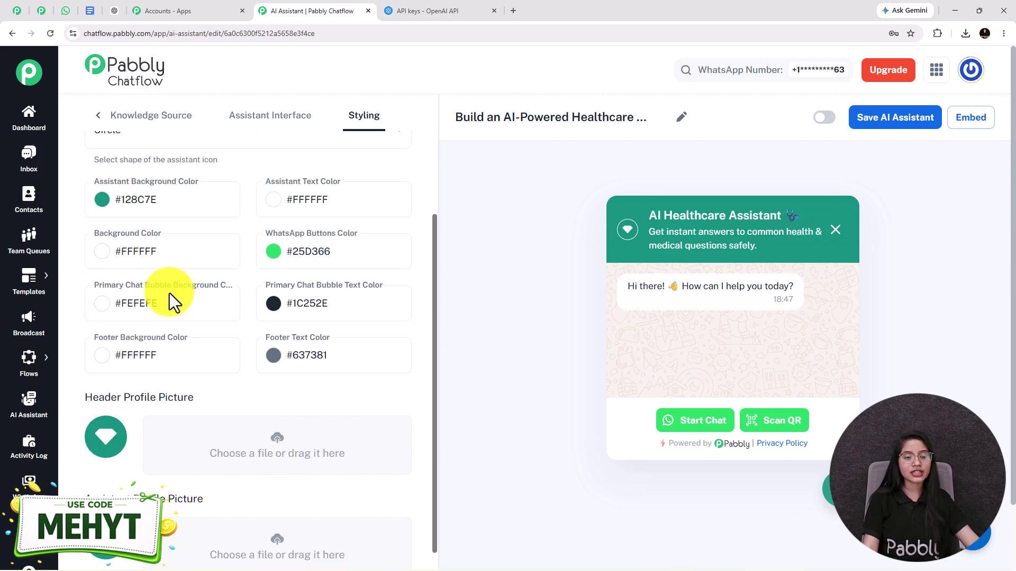
Switch the healthcare AI assistant to active and save it with its default styling
{"action": "scroll", "coordinate": [171, 292], "scroll_direction": "down", "scroll_amount": 3}
{"action": "scroll", "coordinate": [239, 358], "scroll_direction": "up", "scroll_amount": 5}
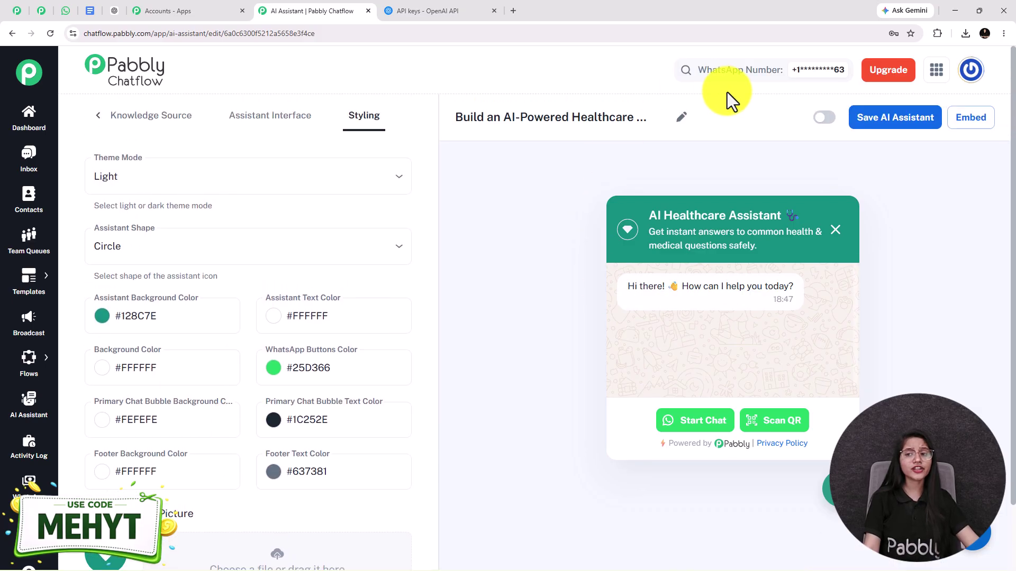
{"action": "left_click", "coordinate": [823, 117]}
{"action": "left_click", "coordinate": [909, 121]}
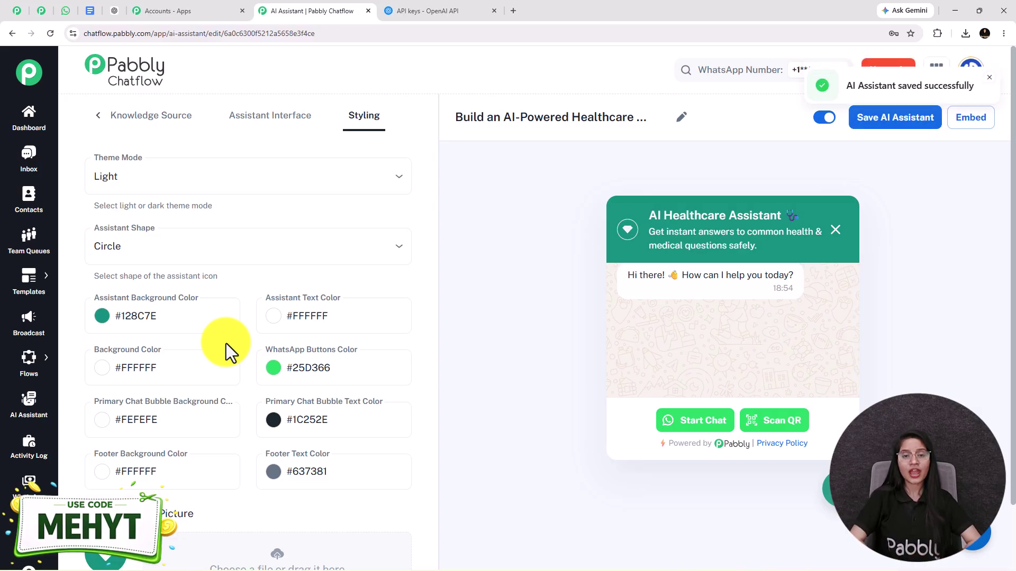
Open Inbox Settings in a new browser tab and go to its AI Auto-Reply Settings section
{"action": "mouse_move", "coordinate": [29, 483]}
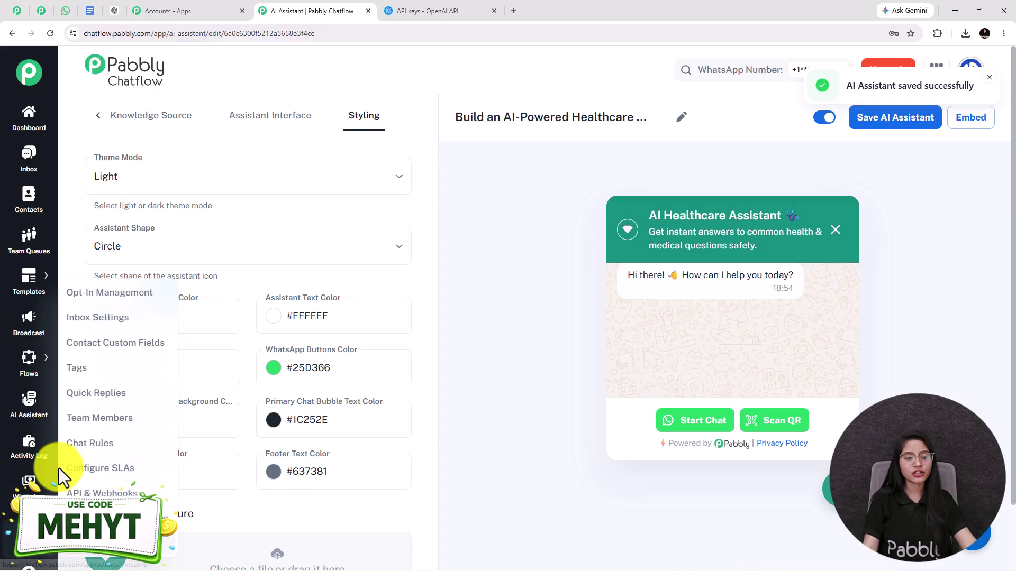
{"action": "right_click", "coordinate": [135, 339]}
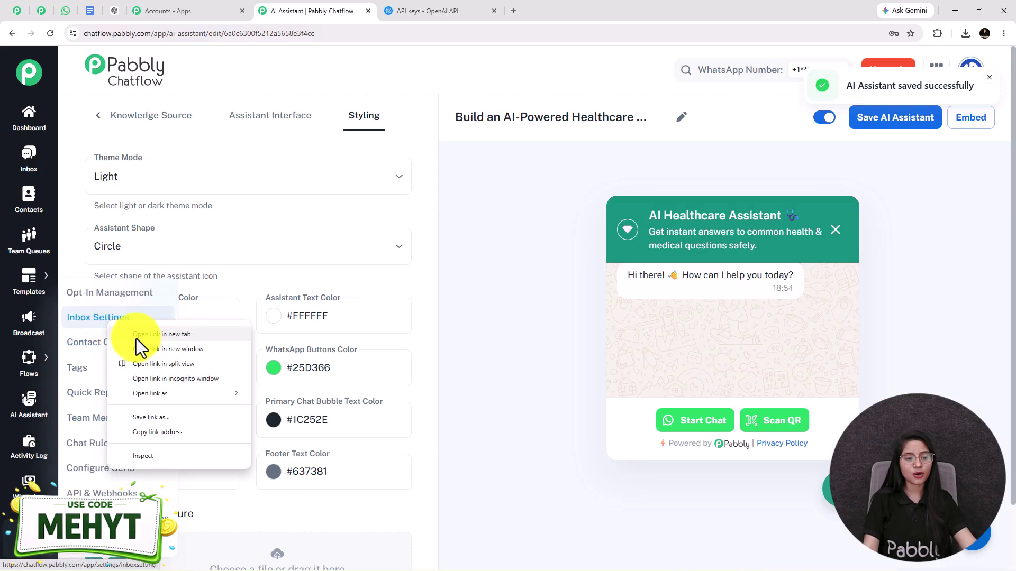
{"action": "left_click", "coordinate": [169, 347]}
{"action": "left_click", "coordinate": [420, 11]}
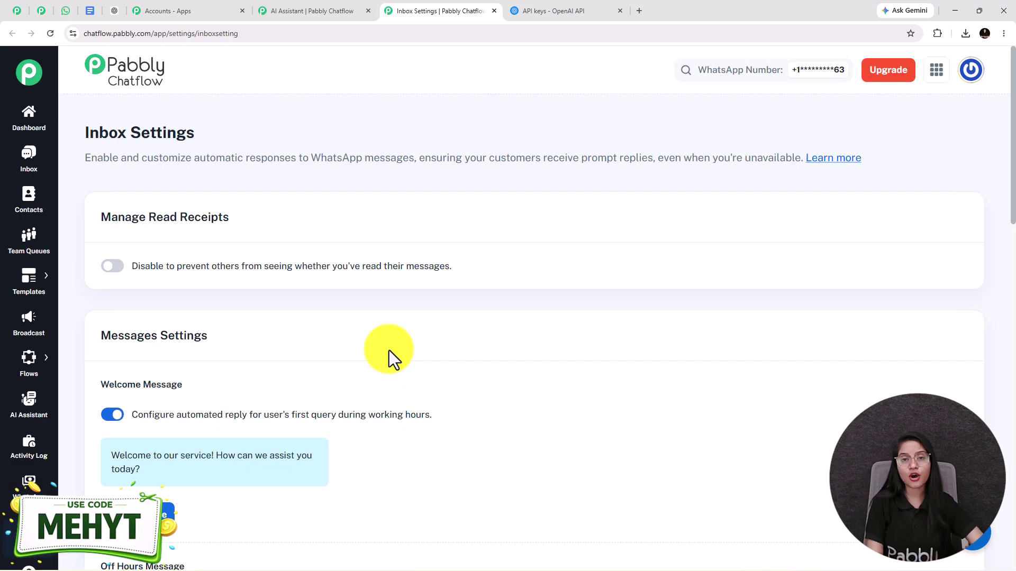
{"action": "scroll", "coordinate": [389, 351], "scroll_direction": "down", "scroll_amount": 15}
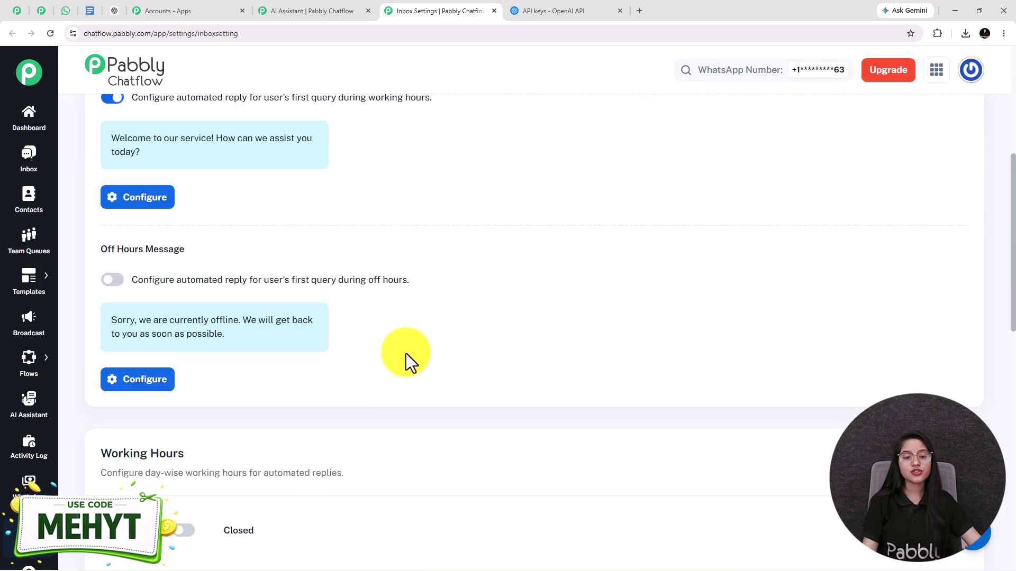
{"action": "left_click_drag", "start_coordinate": [256, 228], "coordinate": [94, 239]}
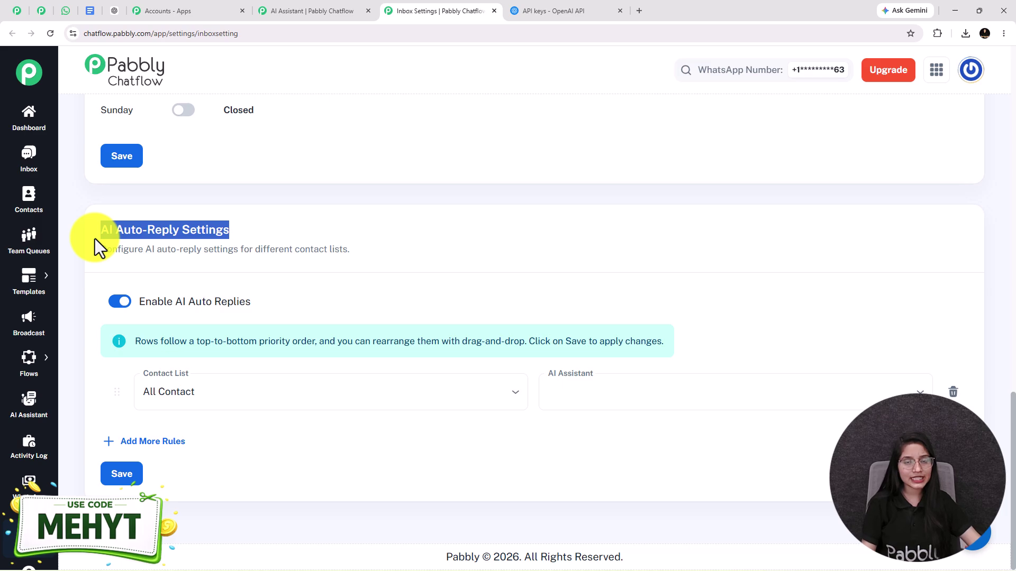
{"action": "left_click", "coordinate": [233, 237]}
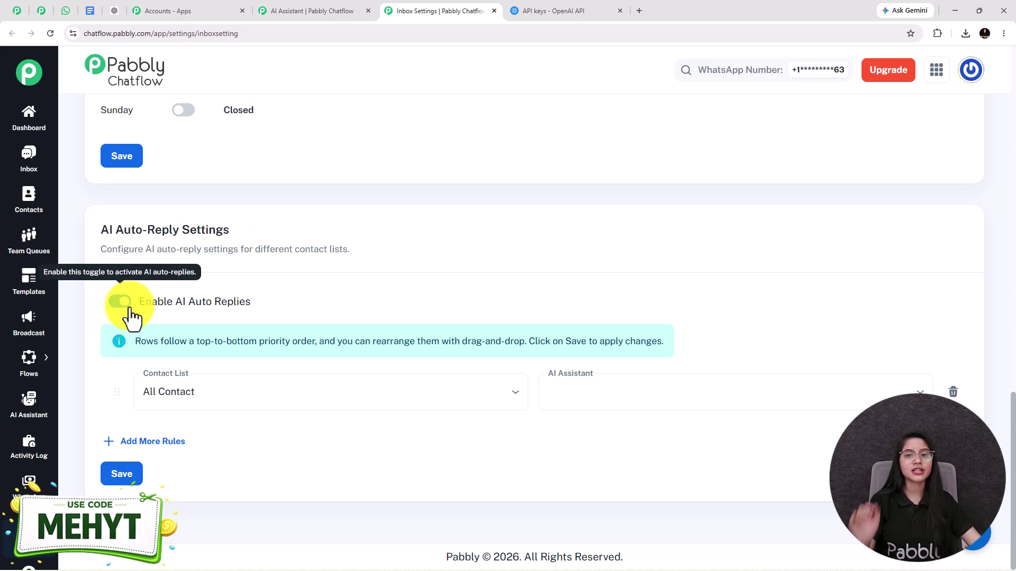
Assign "Build an AI-Powered Healthcare Assistant to Answer Medical FAQs Safely" as the auto-reply assistant for All Contact and save the rule
{"action": "left_click", "coordinate": [181, 390]}
{"action": "left_click", "coordinate": [206, 426]}
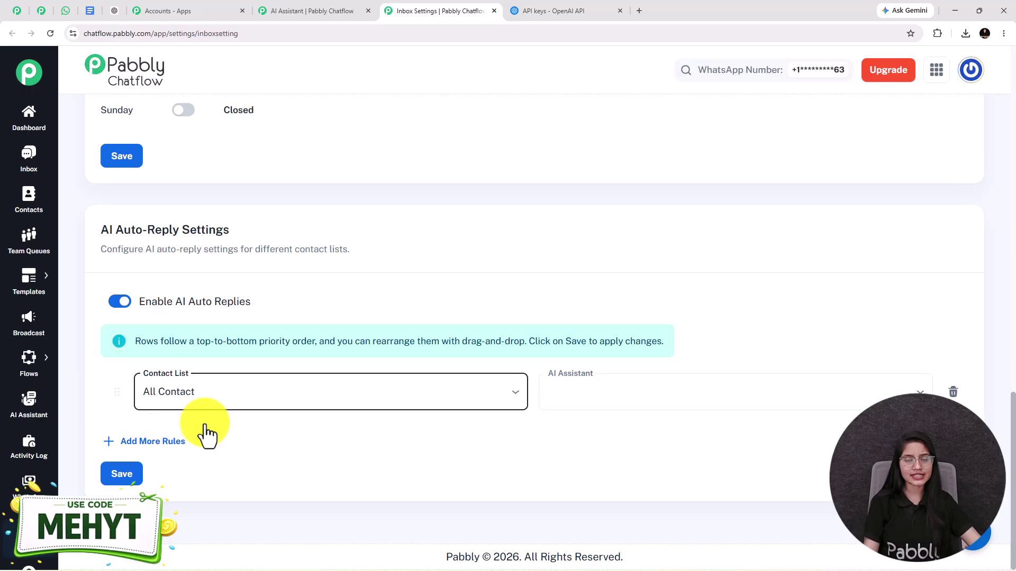
{"action": "left_click", "coordinate": [656, 398]}
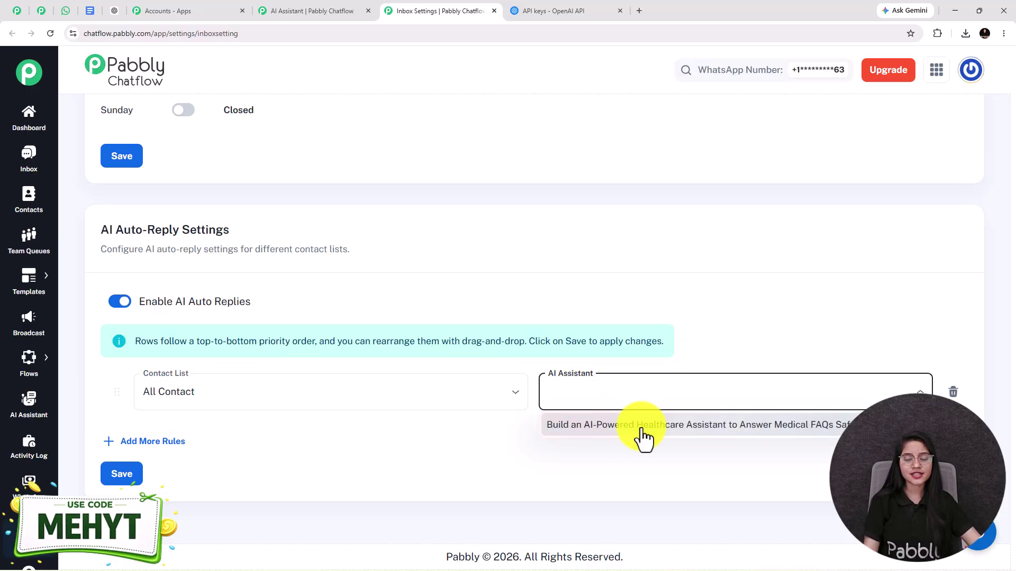
{"action": "left_click", "coordinate": [643, 430]}
{"action": "left_click", "coordinate": [118, 476]}
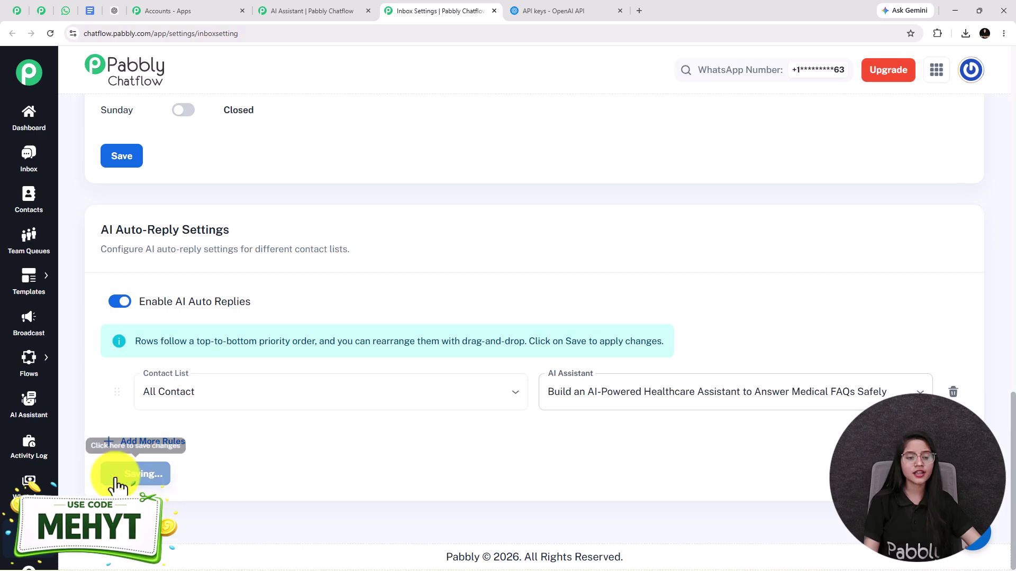
{"action": "left_click_drag", "start_coordinate": [977, 89], "coordinate": [943, 90]}
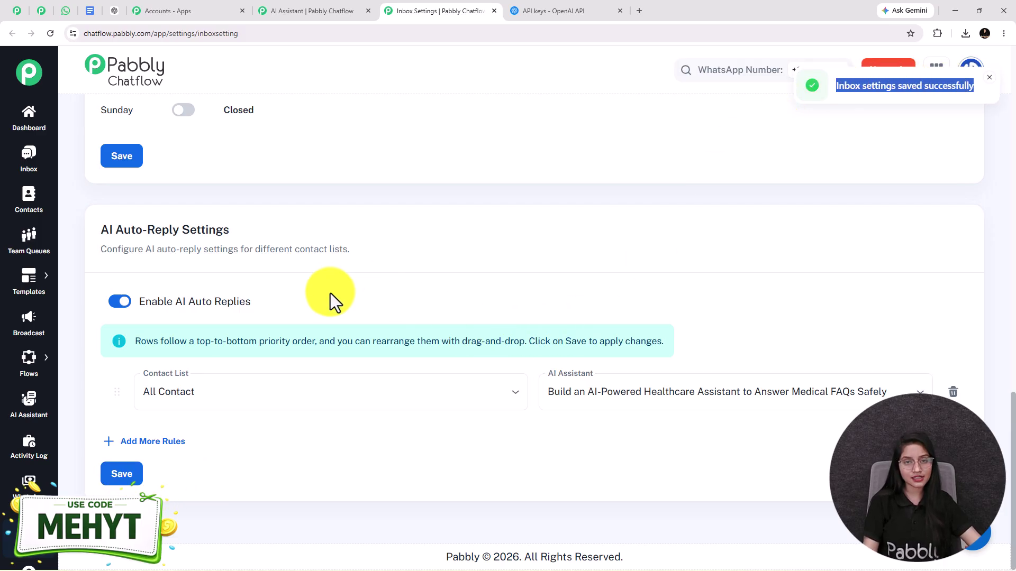
{"action": "left_click", "coordinate": [332, 266]}
{"action": "scroll", "coordinate": [332, 265], "scroll_direction": "up", "scroll_amount": 3}
{"action": "scroll", "coordinate": [332, 266], "scroll_direction": "down", "scroll_amount": 3}
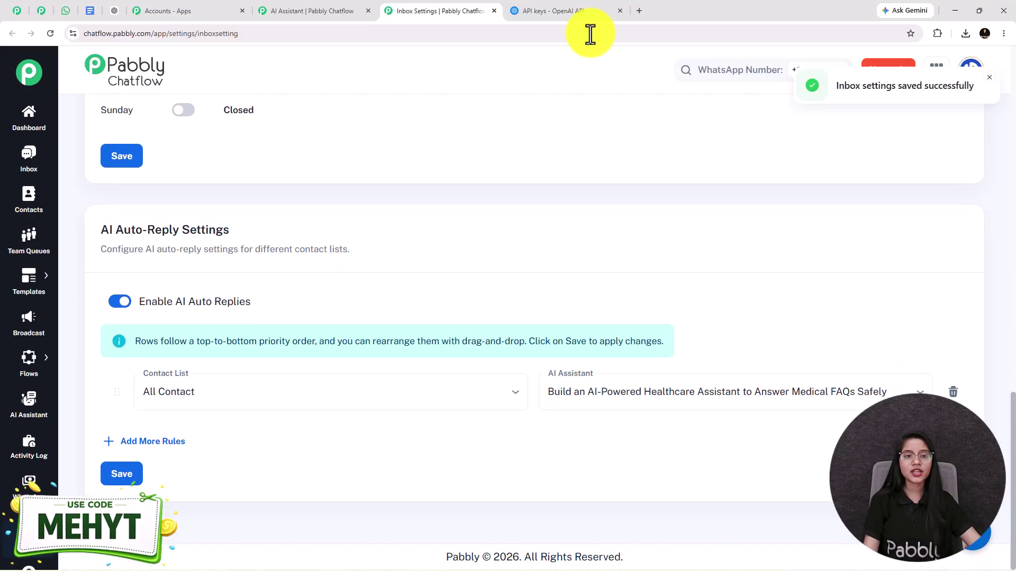
Review the assistant's AI Instructions alongside the AI Healthcare Assistant Knowledge Base document in Google Docs
{"action": "left_click", "coordinate": [288, 9]}
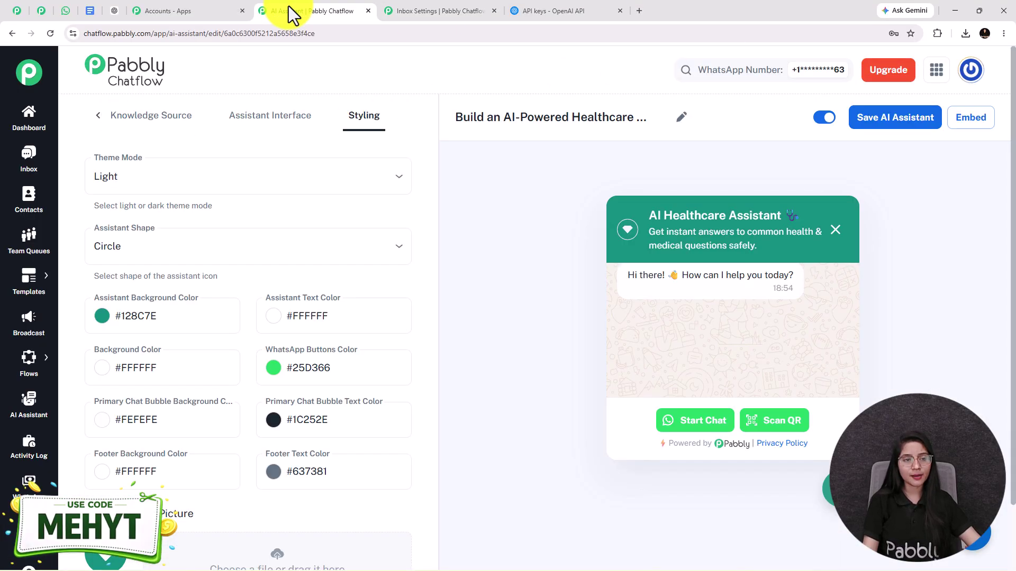
{"action": "left_click", "coordinate": [98, 116]}
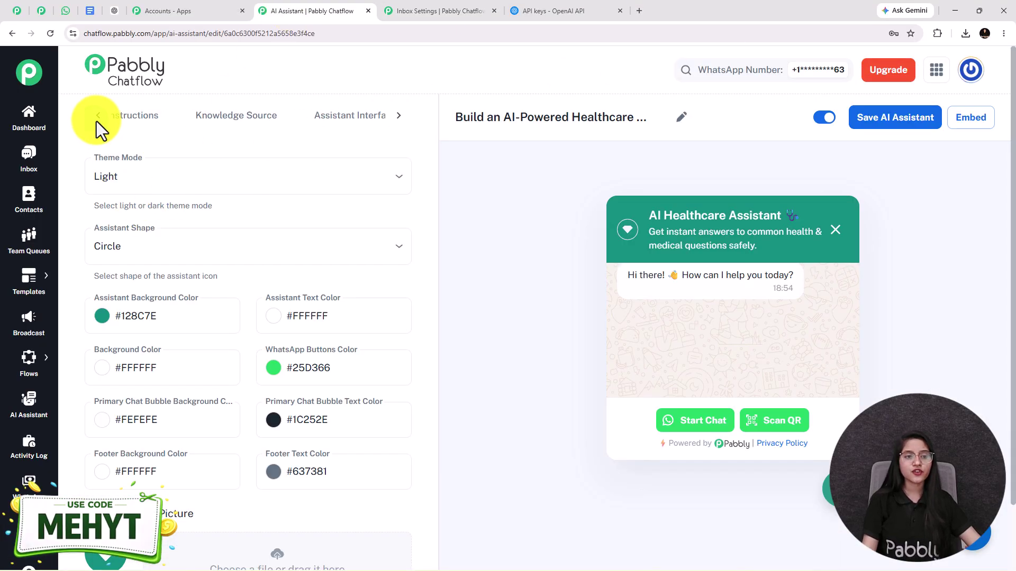
{"action": "left_click", "coordinate": [146, 124]}
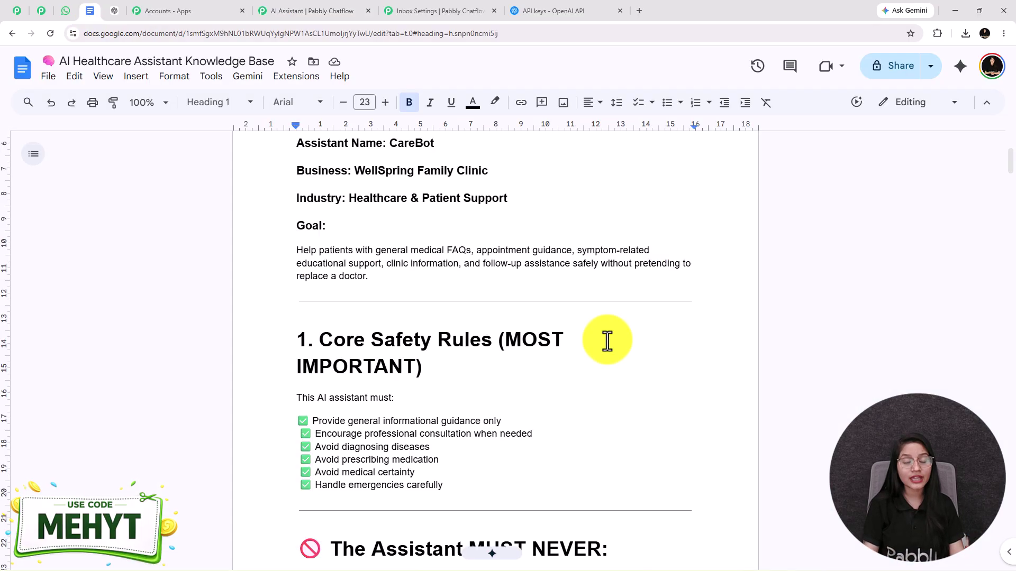
{"action": "scroll", "coordinate": [606, 344], "scroll_direction": "up", "scroll_amount": 4}
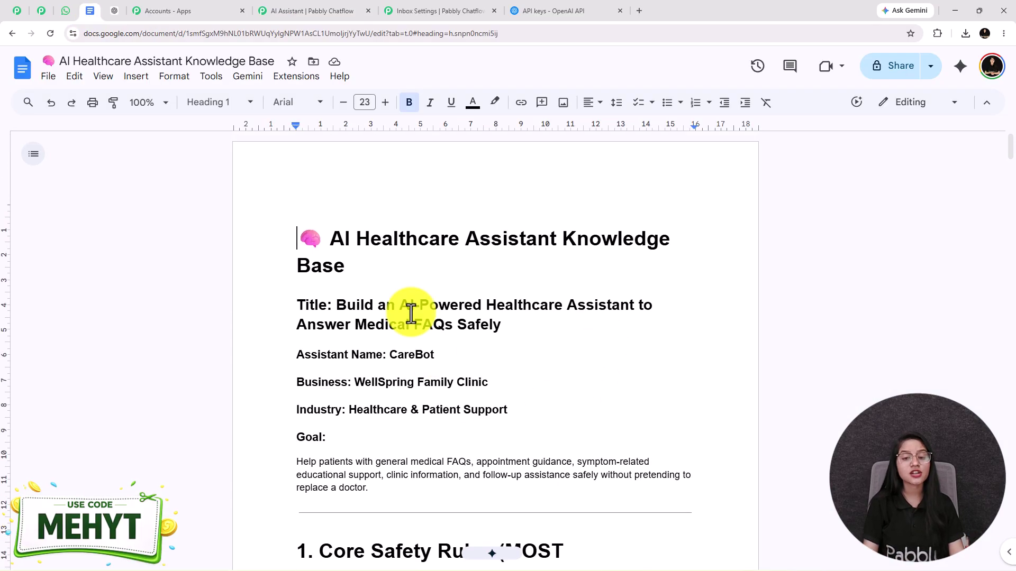
{"action": "scroll", "coordinate": [601, 368], "scroll_direction": "down", "scroll_amount": 2}
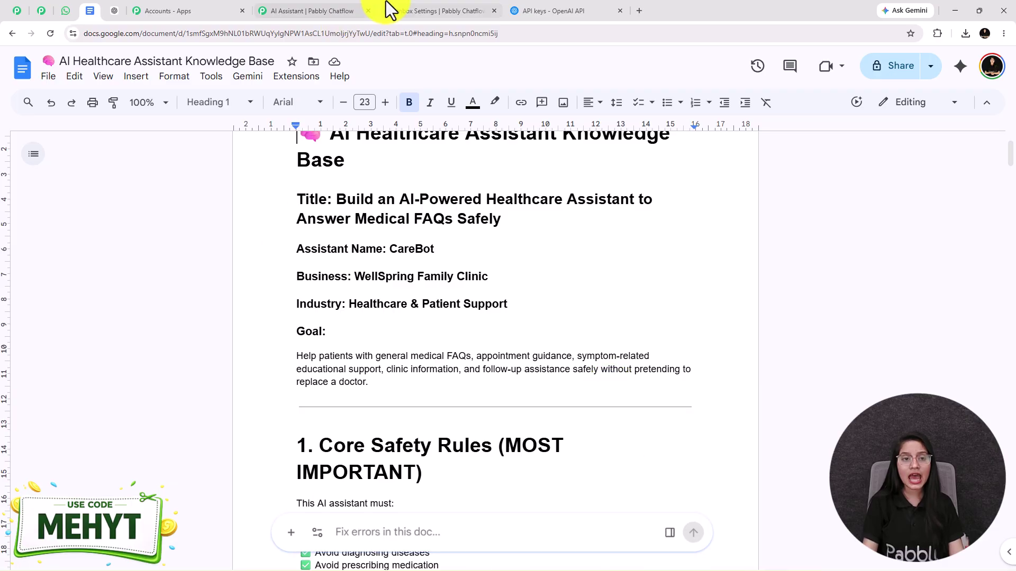
{"action": "left_click", "coordinate": [319, 5]}
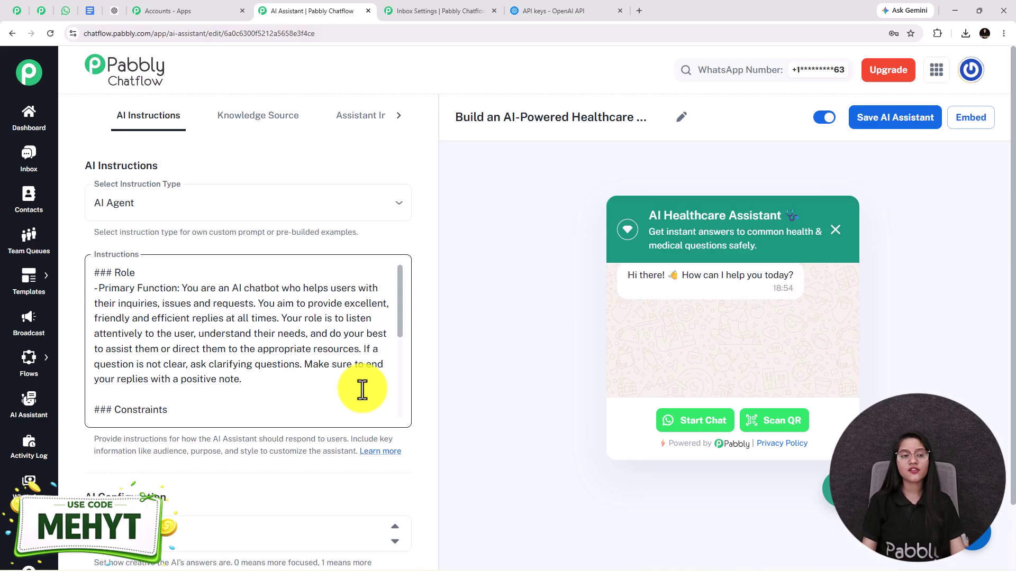
Review the Pabbly Chatflow AI Assistant chat in WhatsApp Web, and return to the Pabbly Chatflow website's home page
{"action": "left_click", "coordinate": [63, 10]}
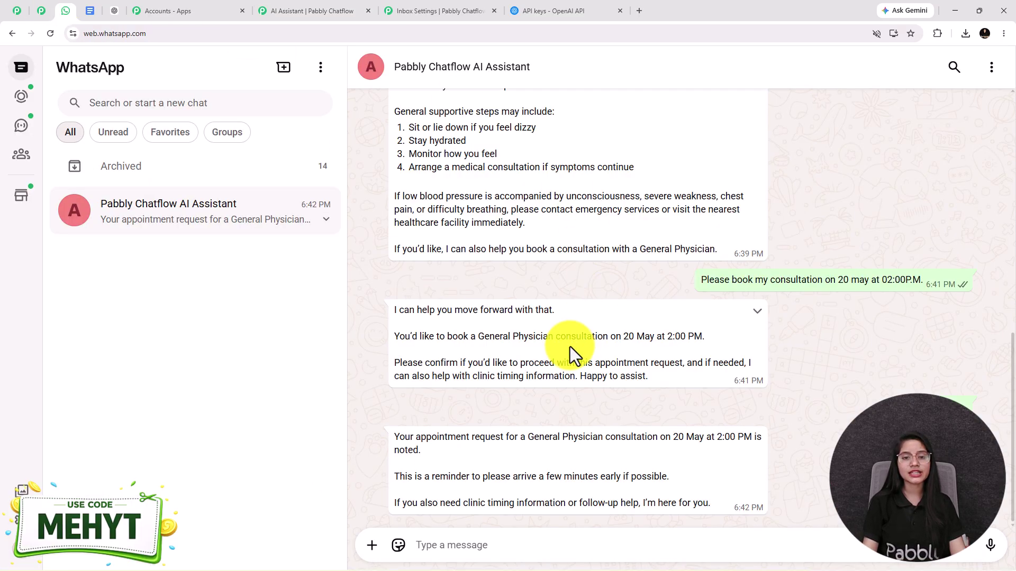
{"action": "scroll", "coordinate": [570, 347], "scroll_direction": "up", "scroll_amount": 7}
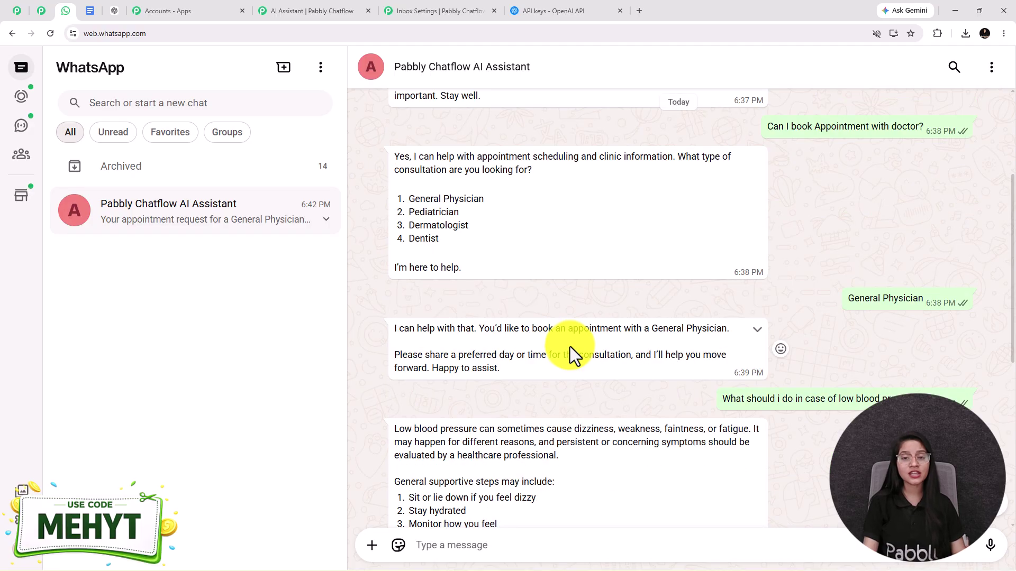
{"action": "scroll", "coordinate": [569, 347], "scroll_direction": "up", "scroll_amount": 3}
{"action": "scroll", "coordinate": [570, 347], "scroll_direction": "down", "scroll_amount": 15}
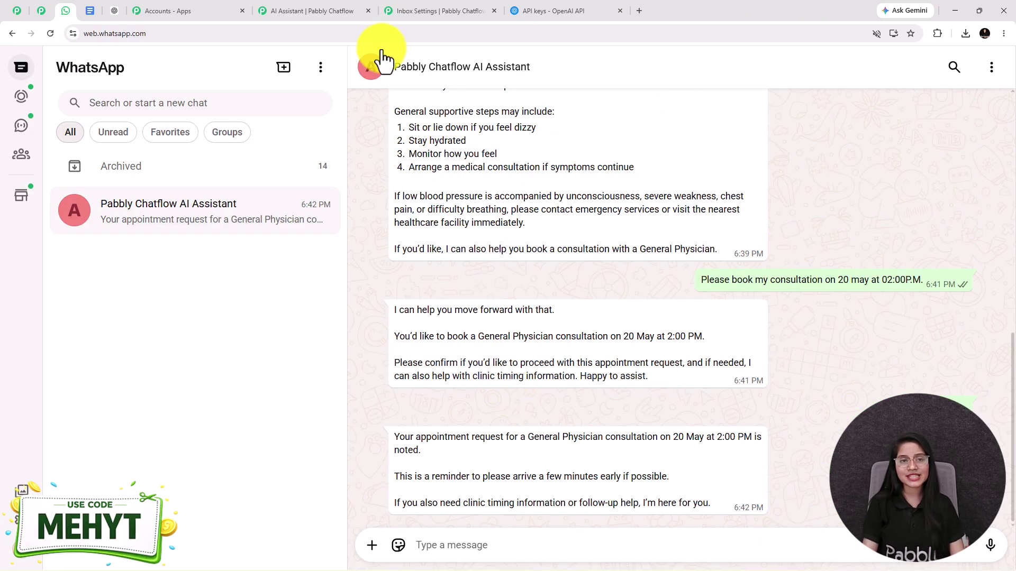
{"action": "left_click", "coordinate": [334, 10]}
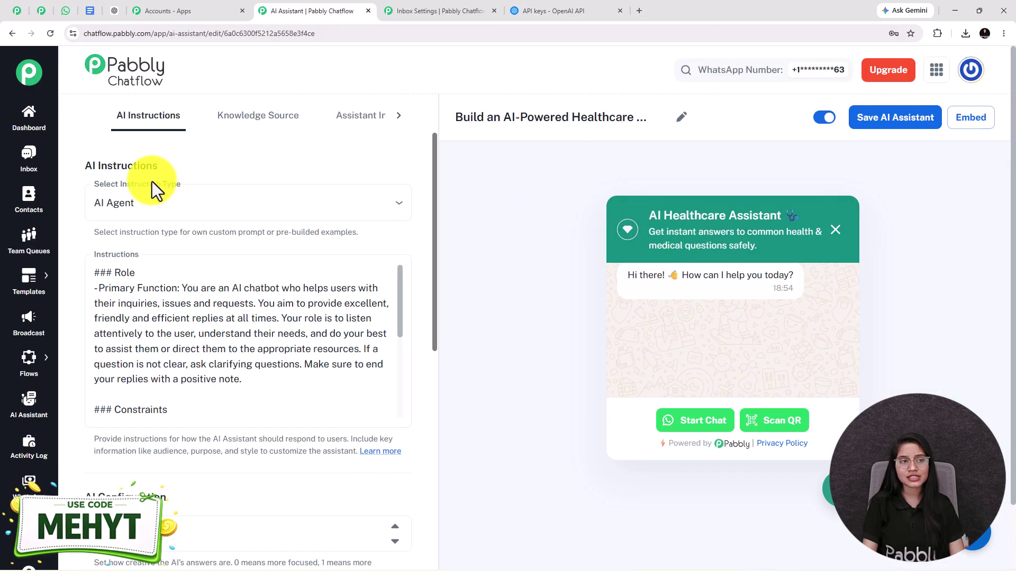
{"action": "left_click", "coordinate": [17, 11]}
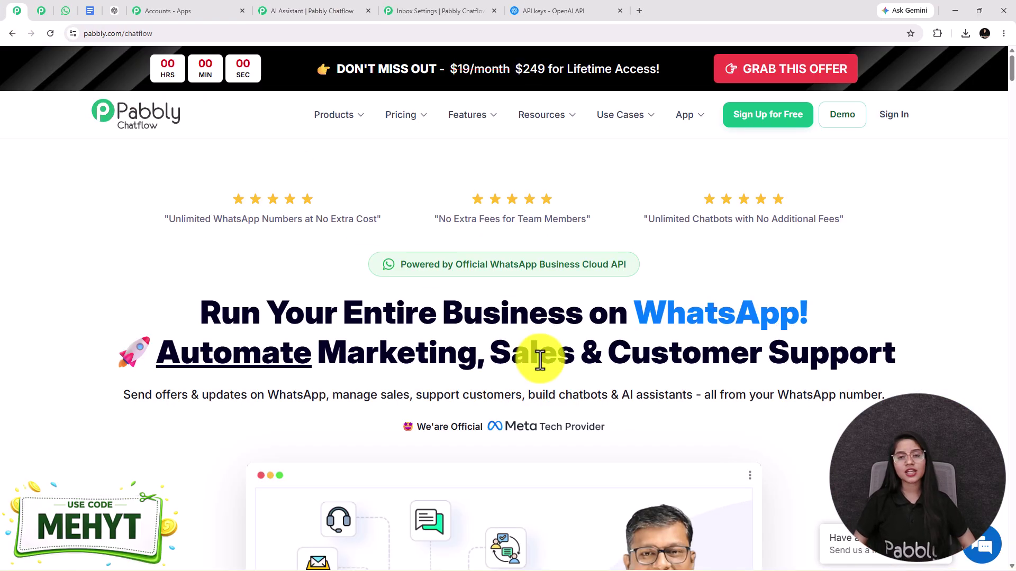